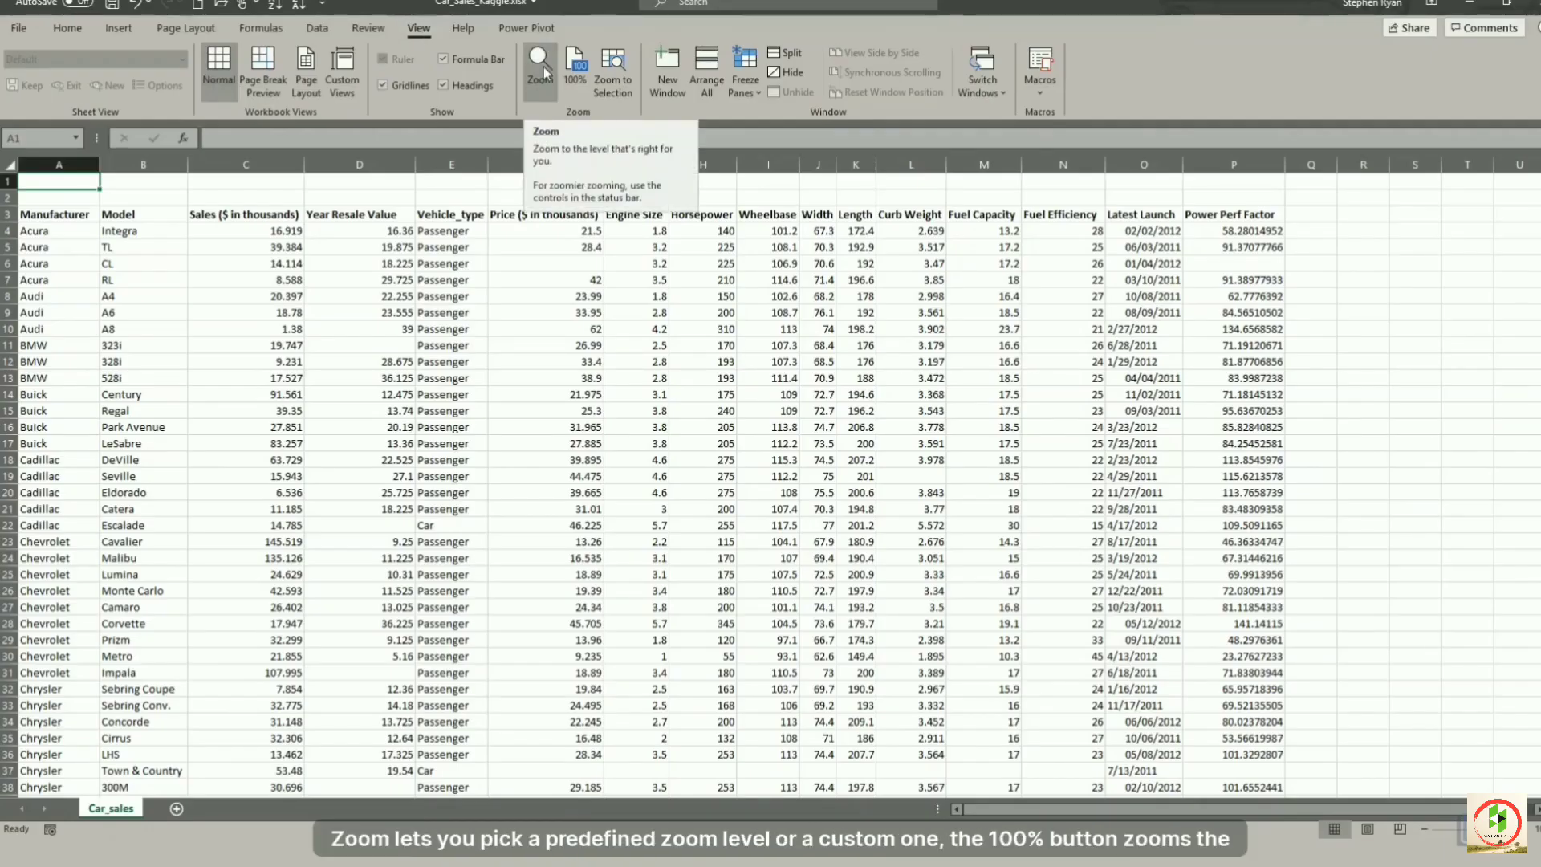
Zoom the worksheet to 200% magnification and return it to 100%.
click(542, 68)
click(641, 450)
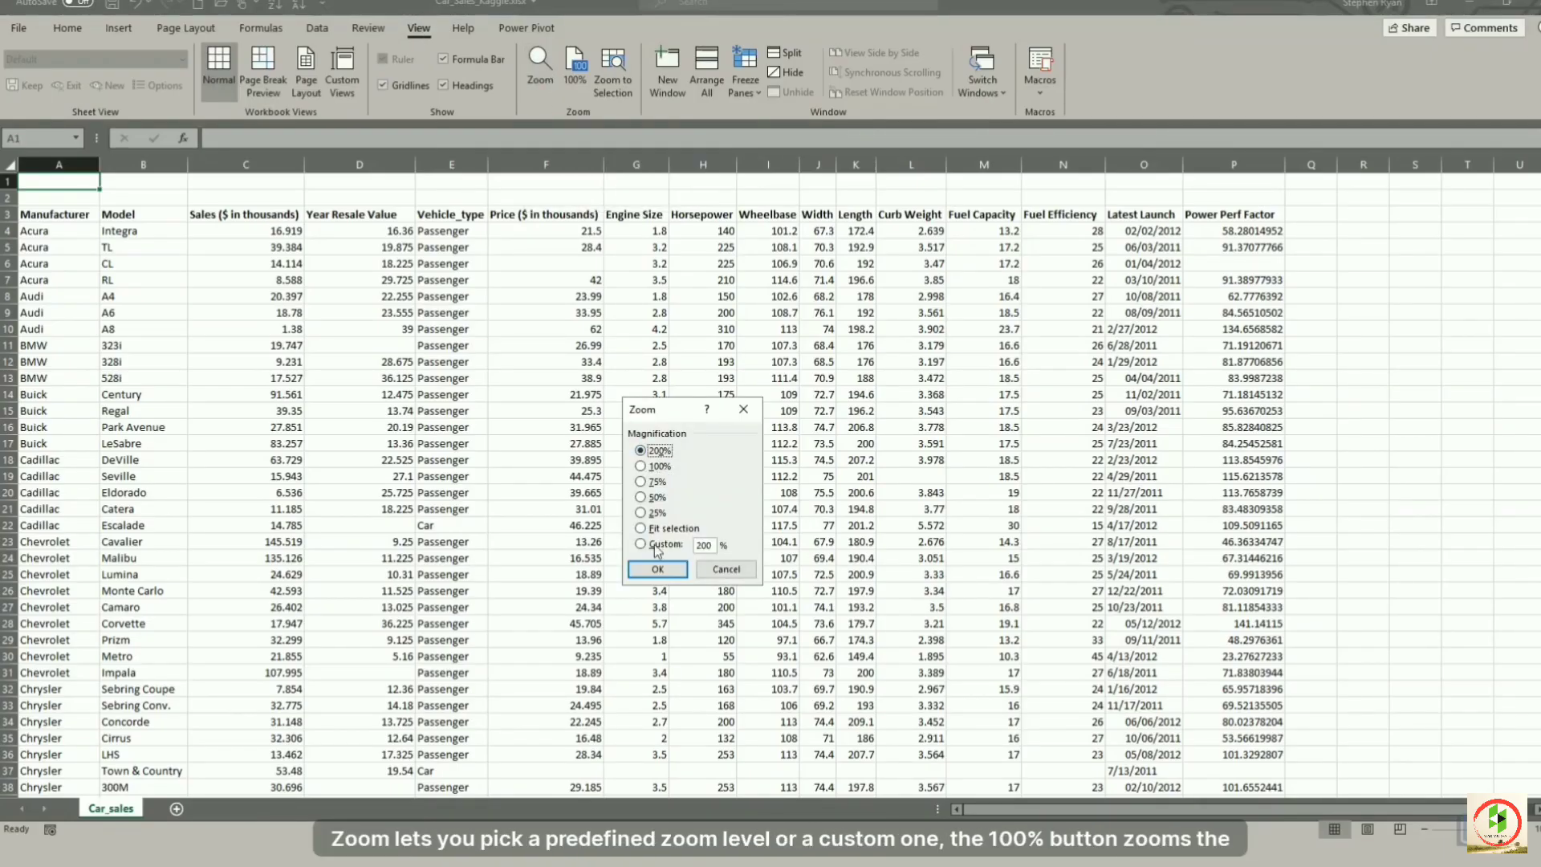
click(650, 567)
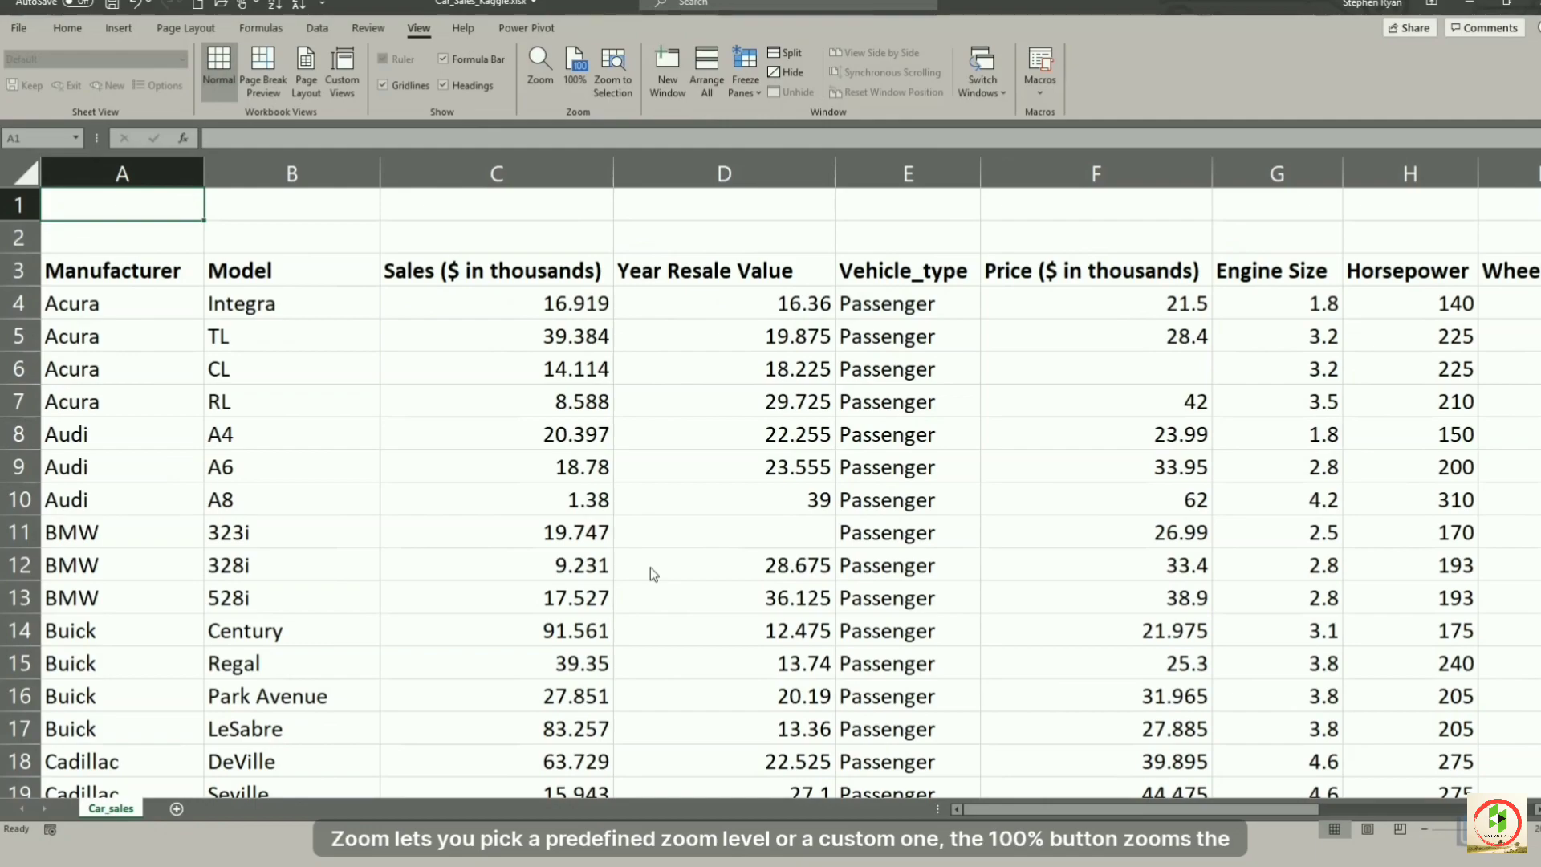
click(574, 64)
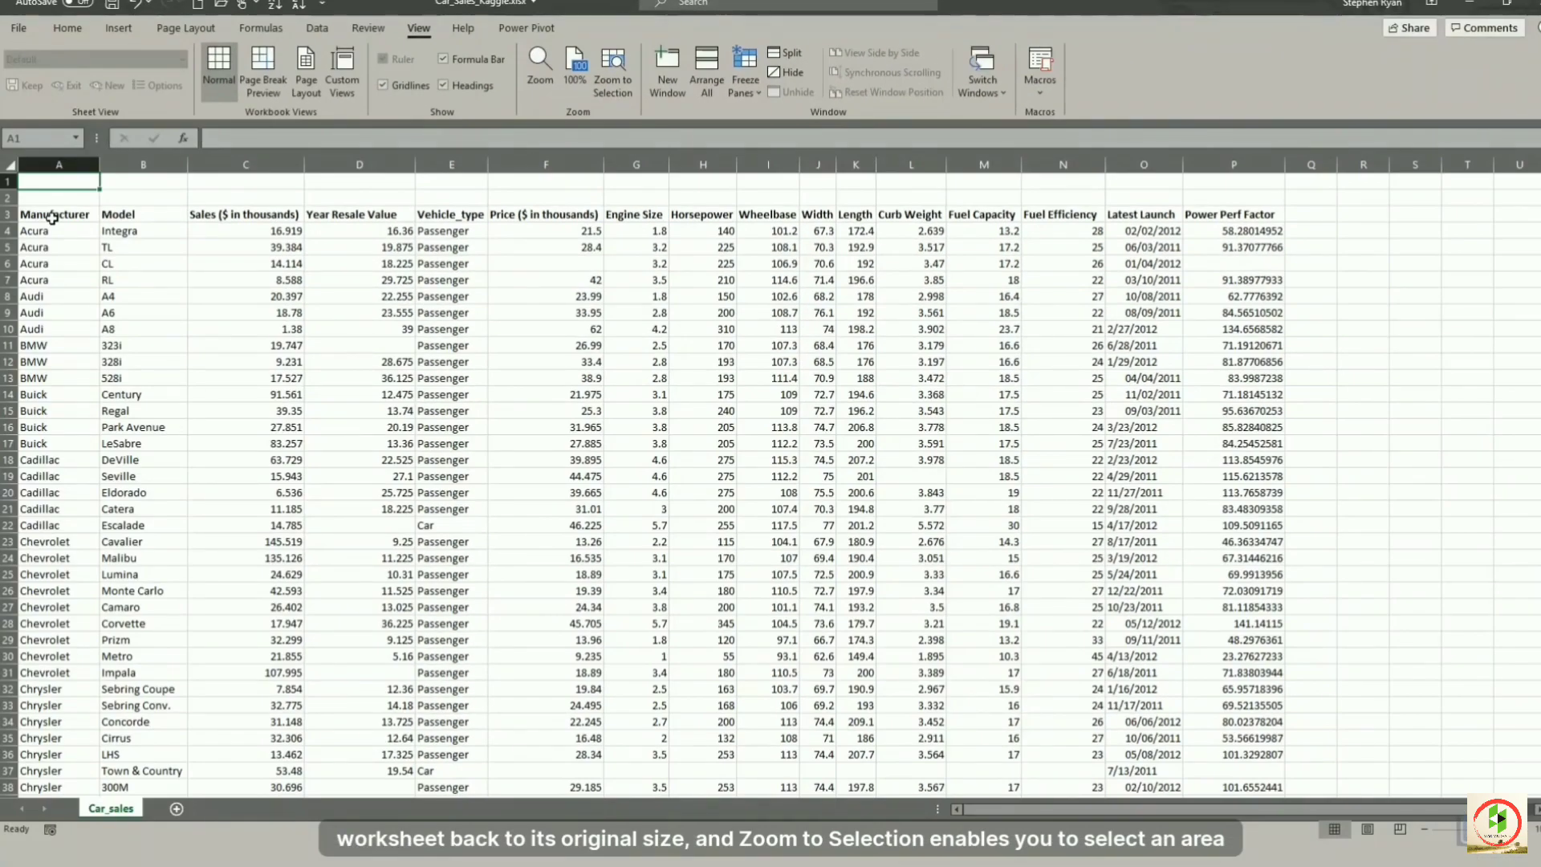
Zoom the worksheet to the selected range A3:E9.
drag(52, 218, 466, 315)
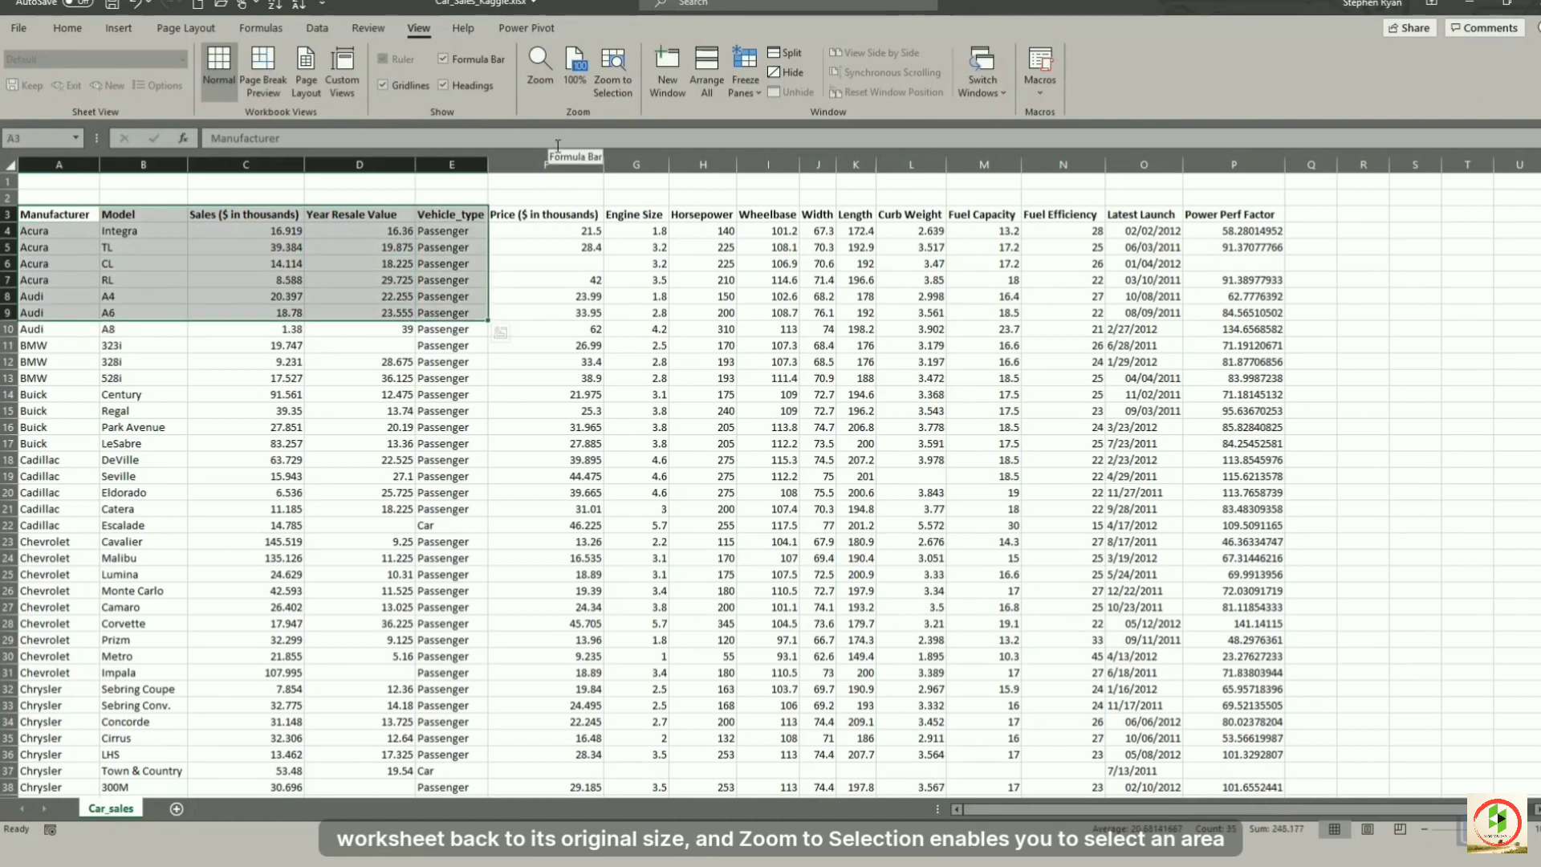
click(609, 74)
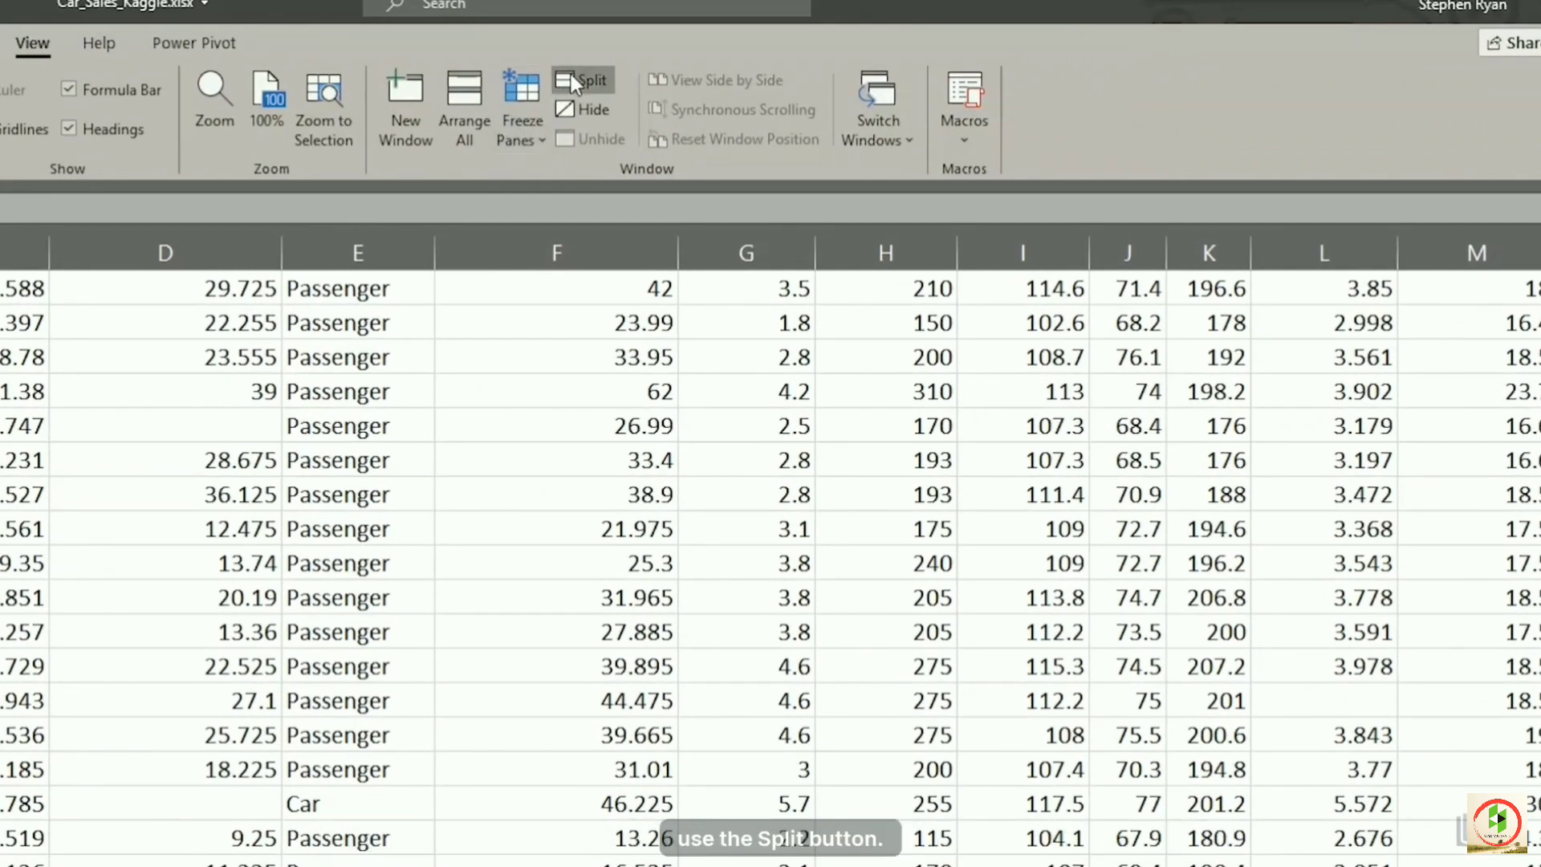
Split the worksheet into four panes and scroll the upper and lower sections separately.
click(571, 80)
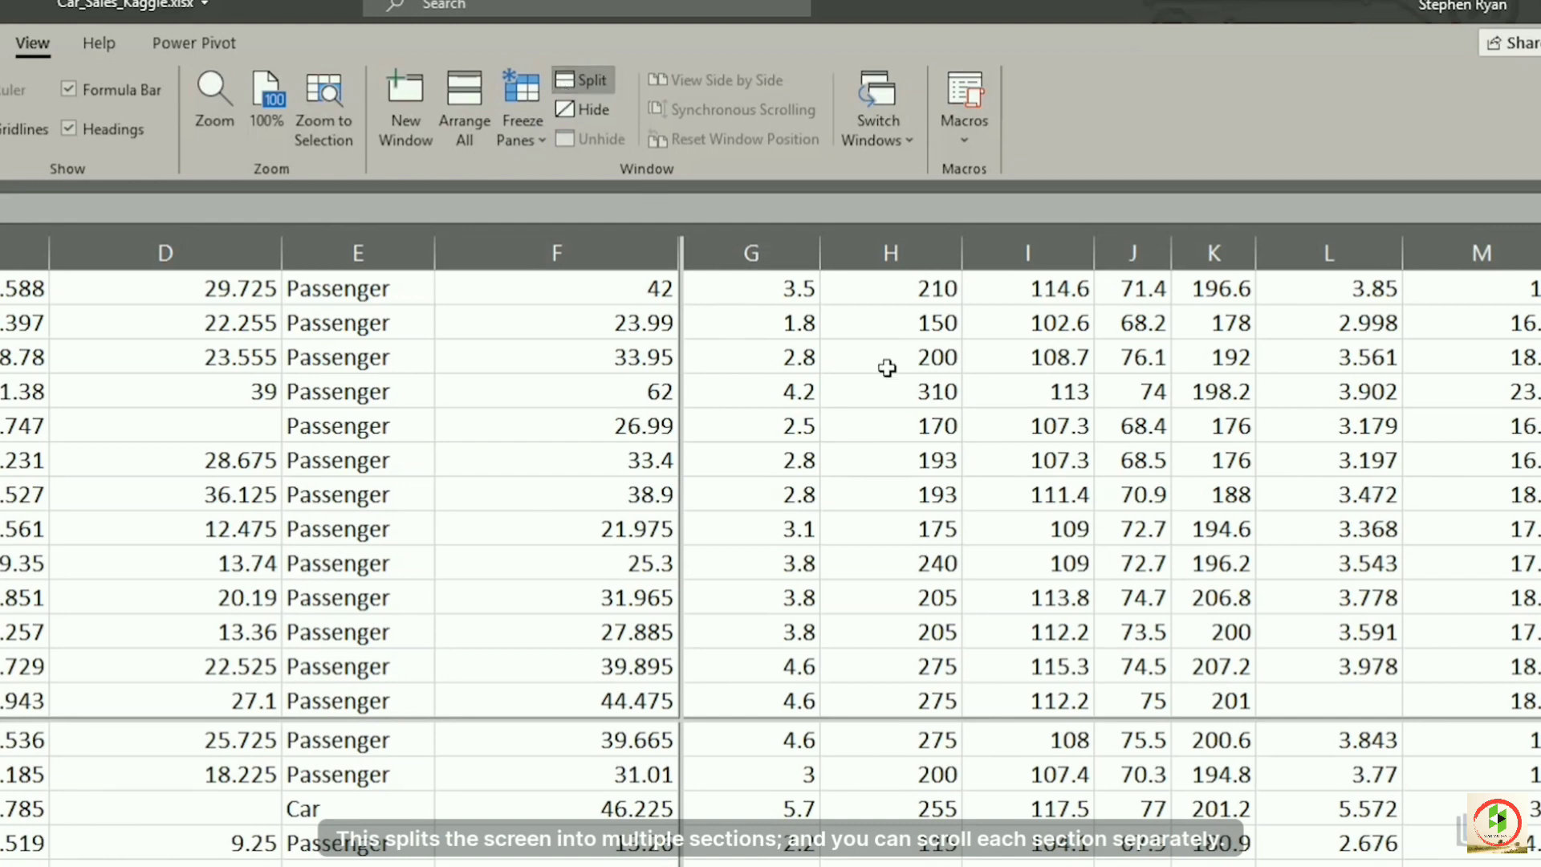
click(933, 492)
scroll(934, 490, down, 5)
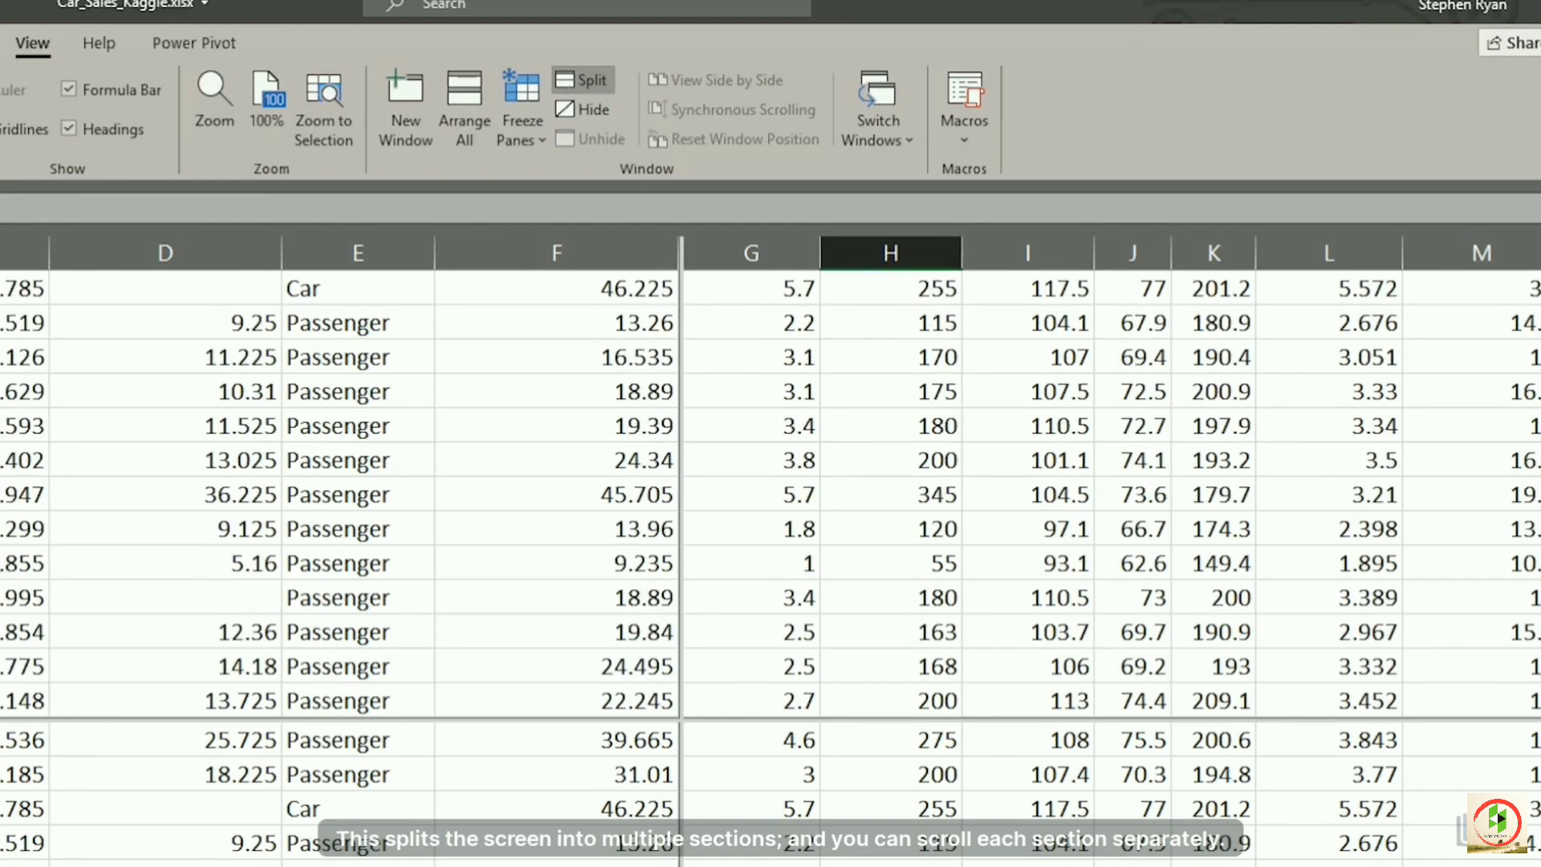
click(358, 391)
scroll(313, 555, up, 4)
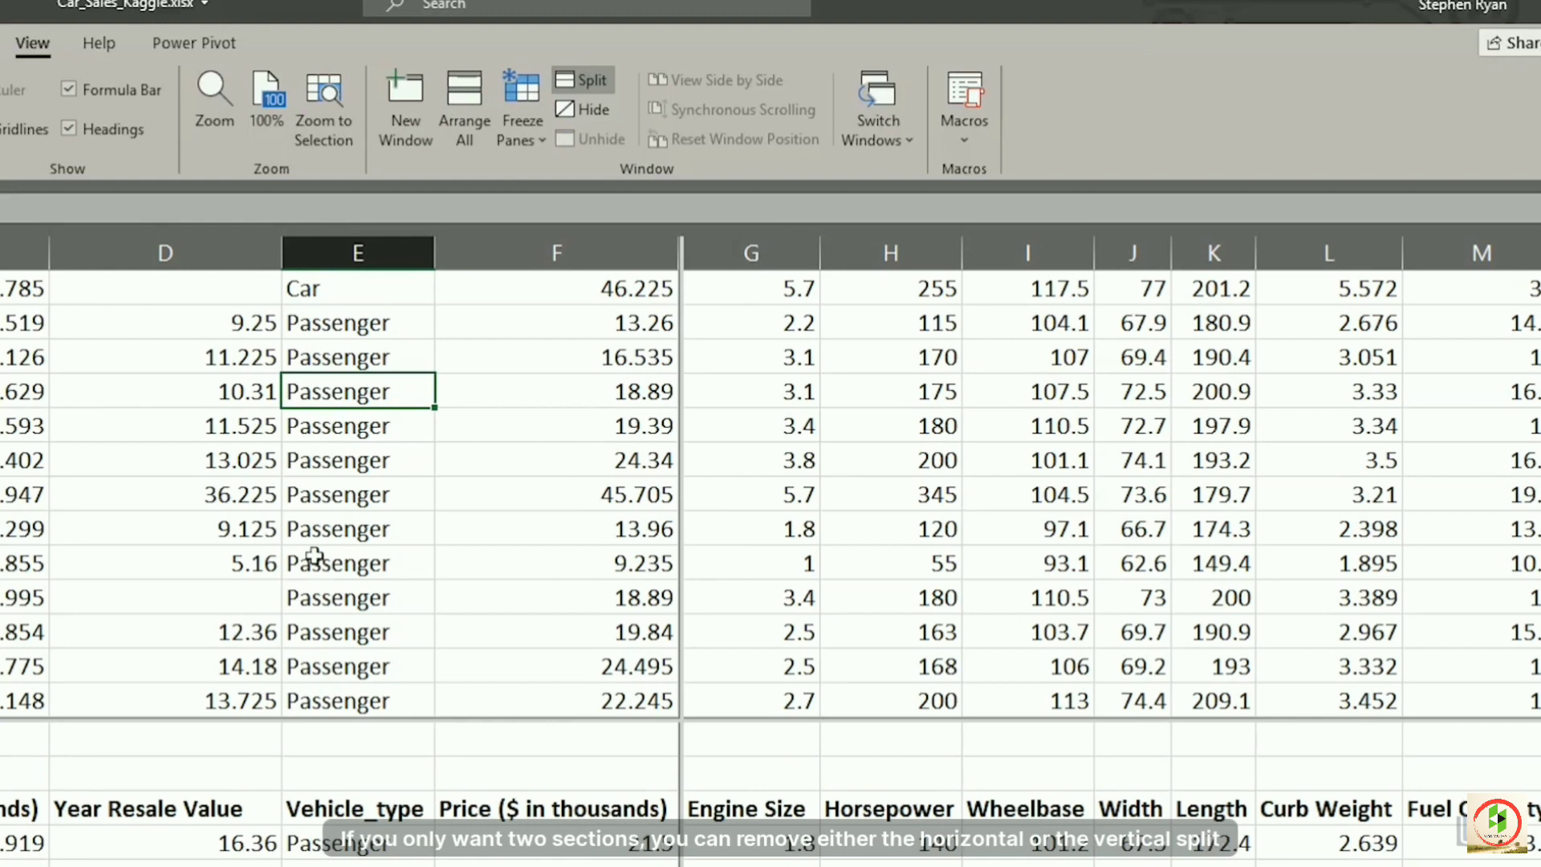
scroll(313, 556, down, 3)
scroll(313, 555, up, 3)
Remove the vertical split and keep the horizontal one, scrolling a pane to try it out.
double_click(681, 563)
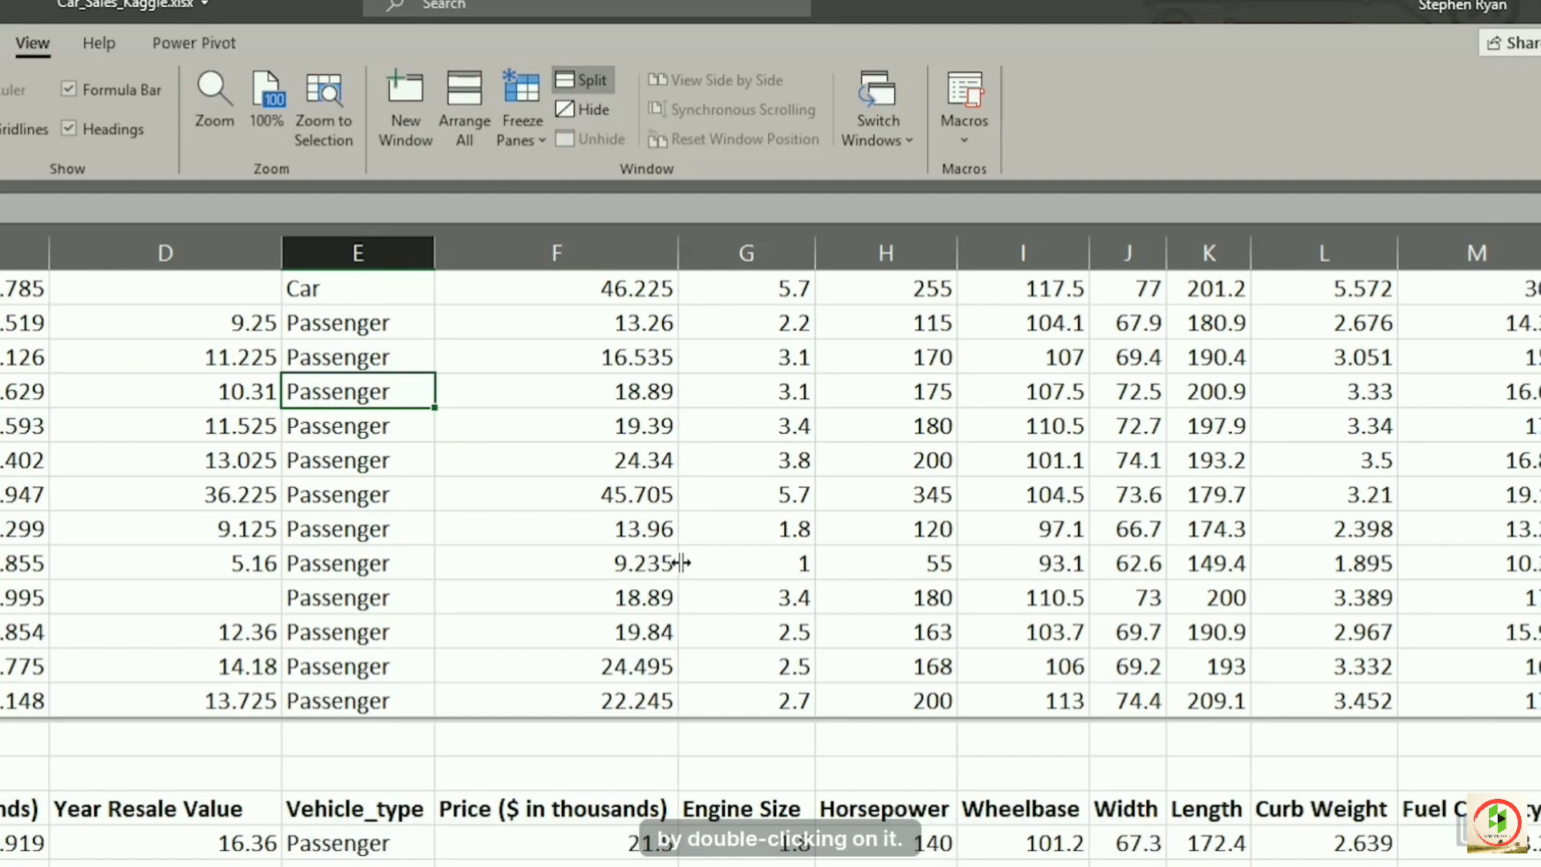
scroll(406, 589, down, 2)
scroll(405, 590, up, 3)
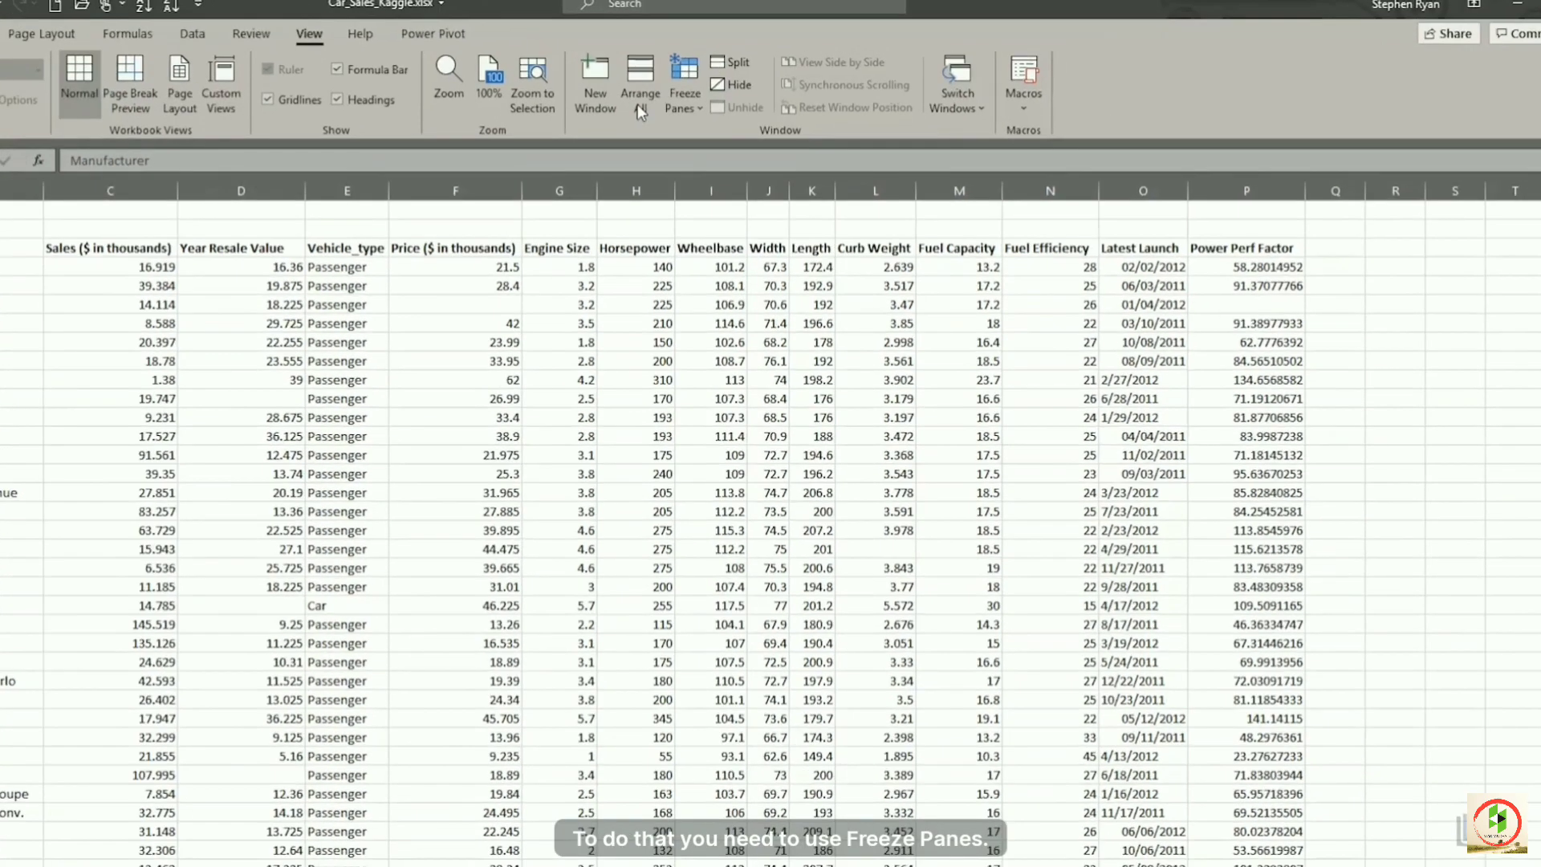
Freeze the top row of the worksheet and scroll through the data to try it out.
click(692, 78)
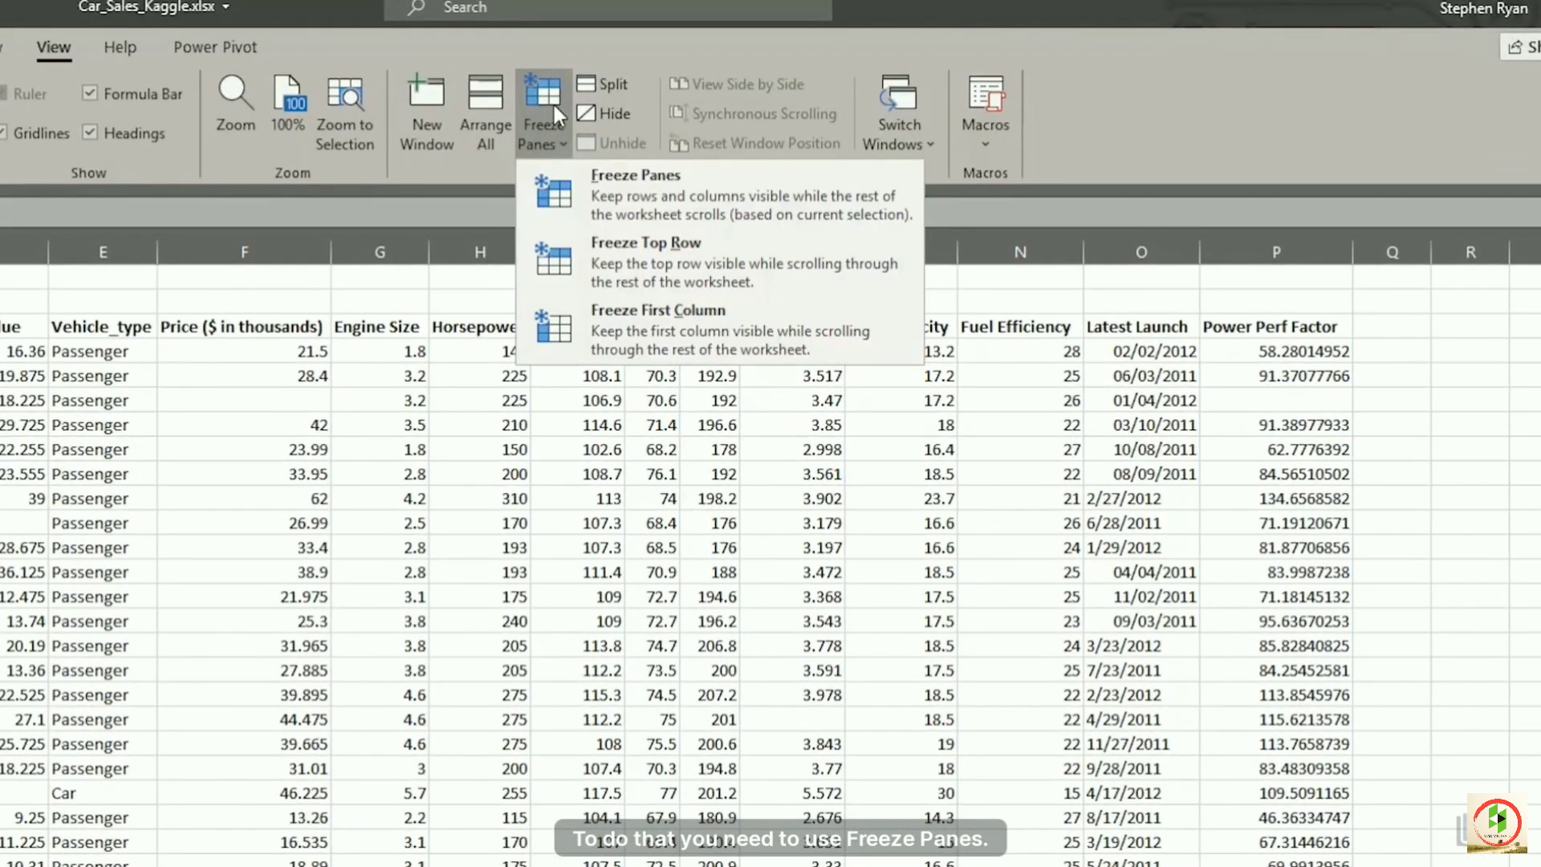
click(614, 262)
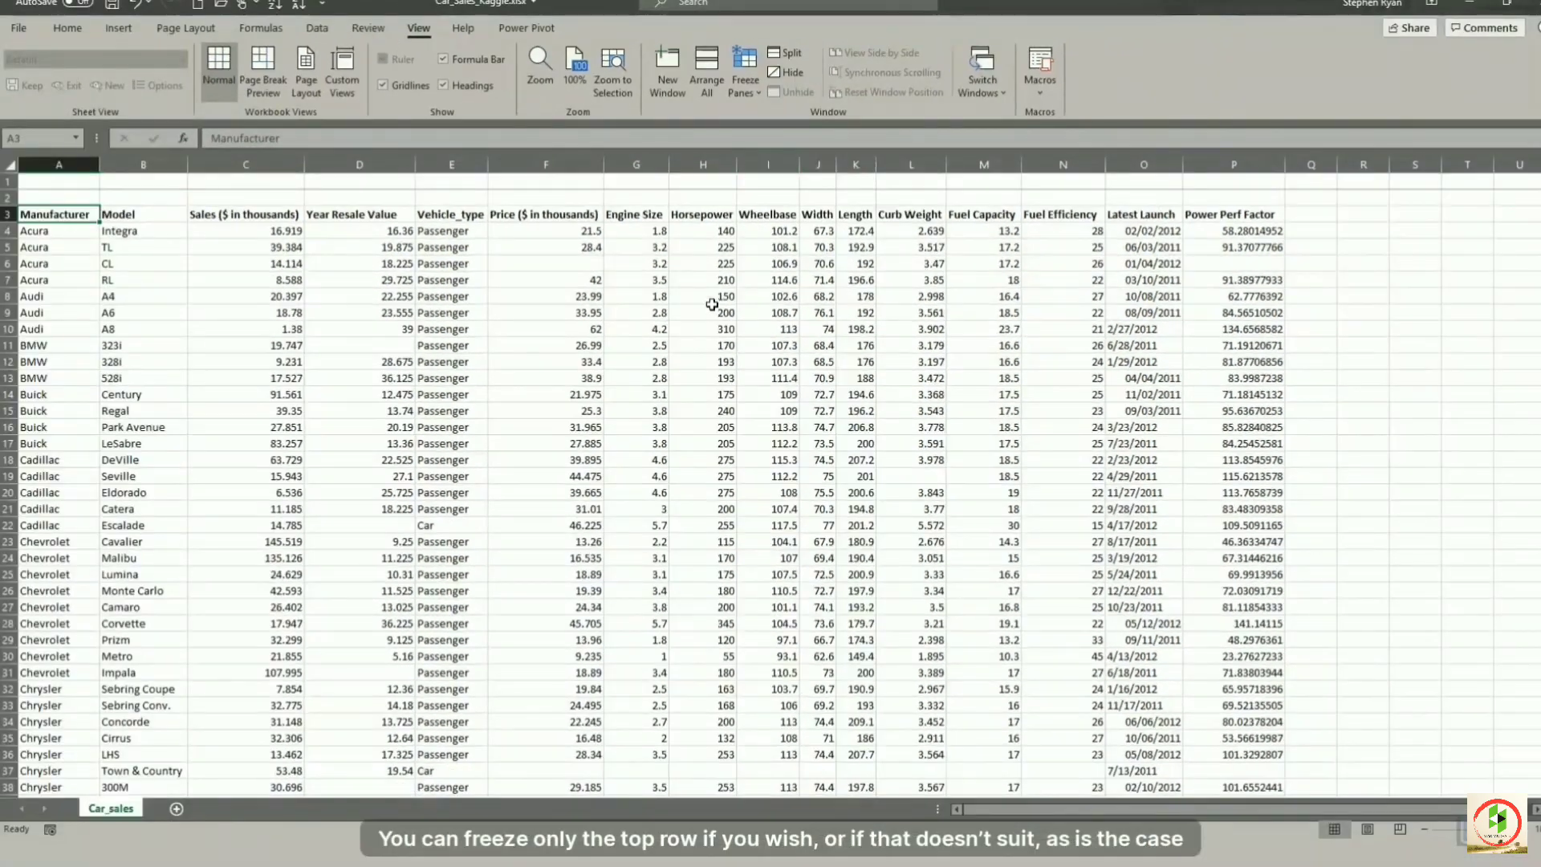
scroll(712, 305, down, 3)
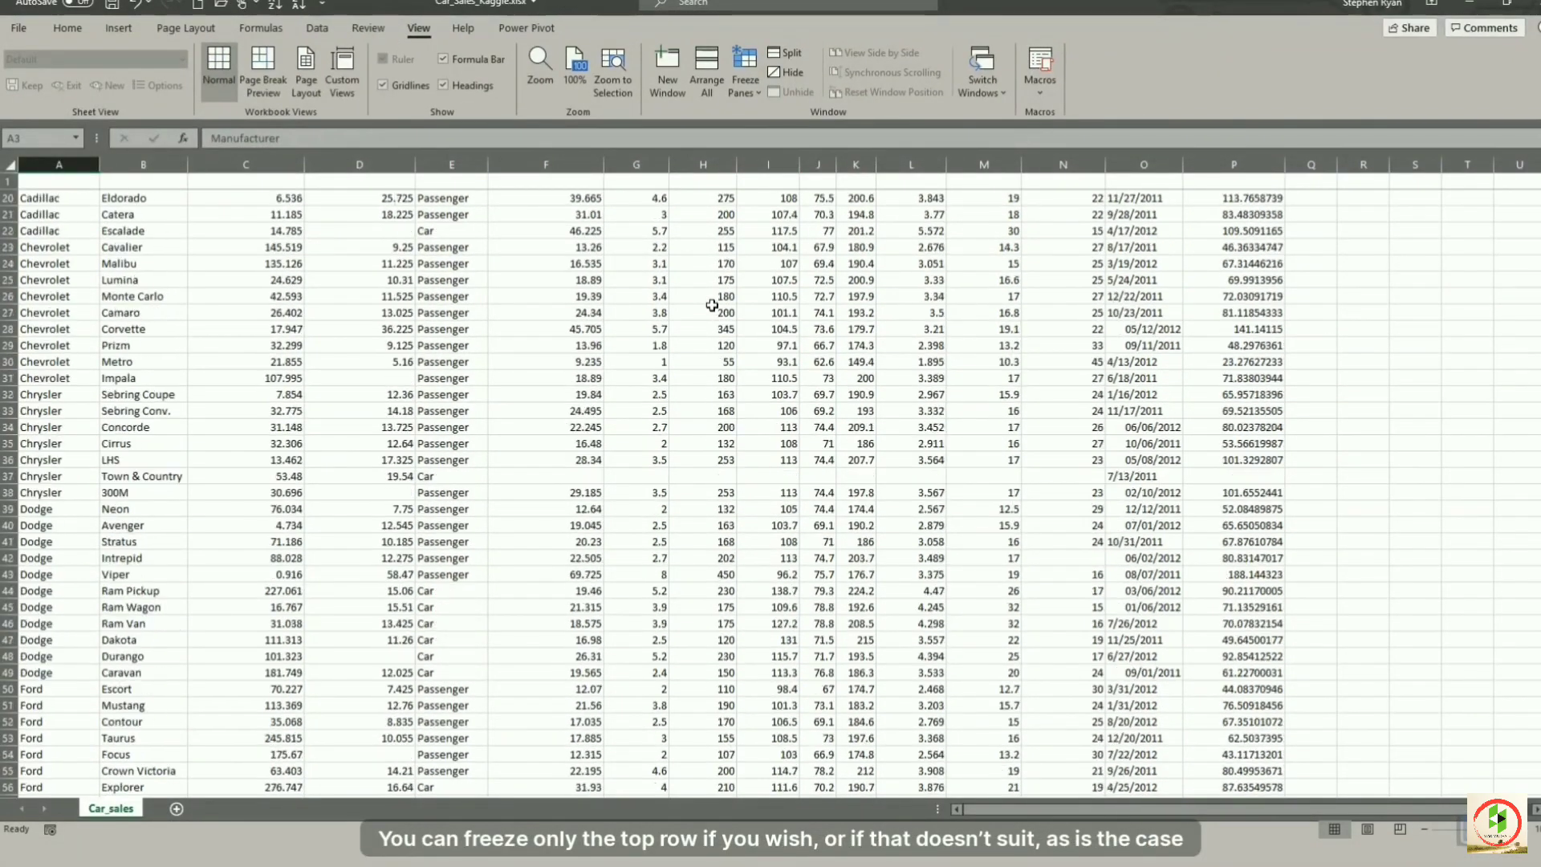
scroll(712, 305, up, 6)
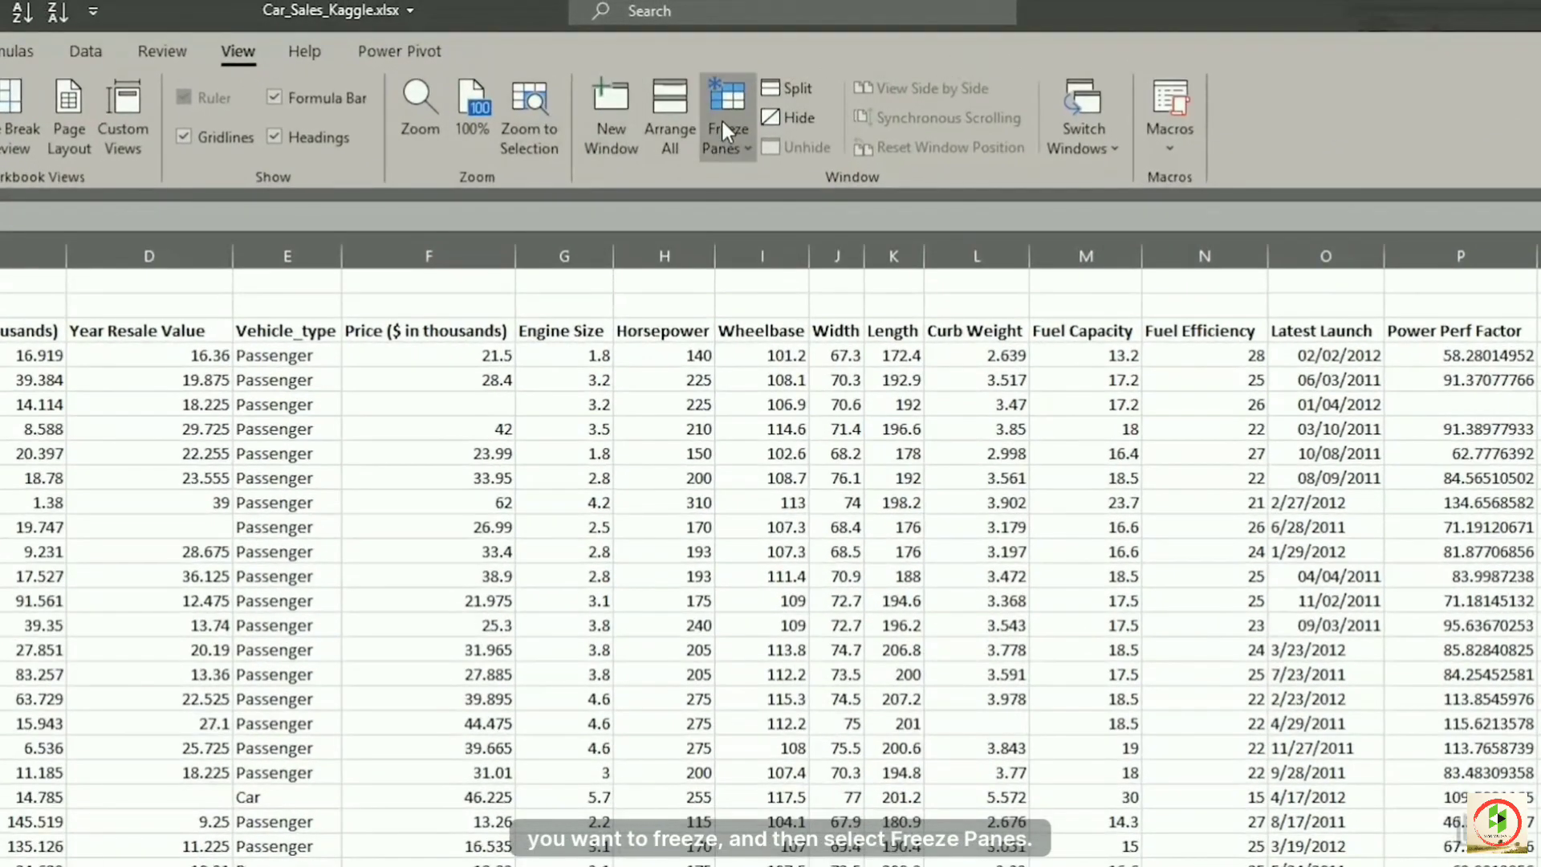
Freeze the rows above cell A4 and unfreeze the panes again.
click(746, 85)
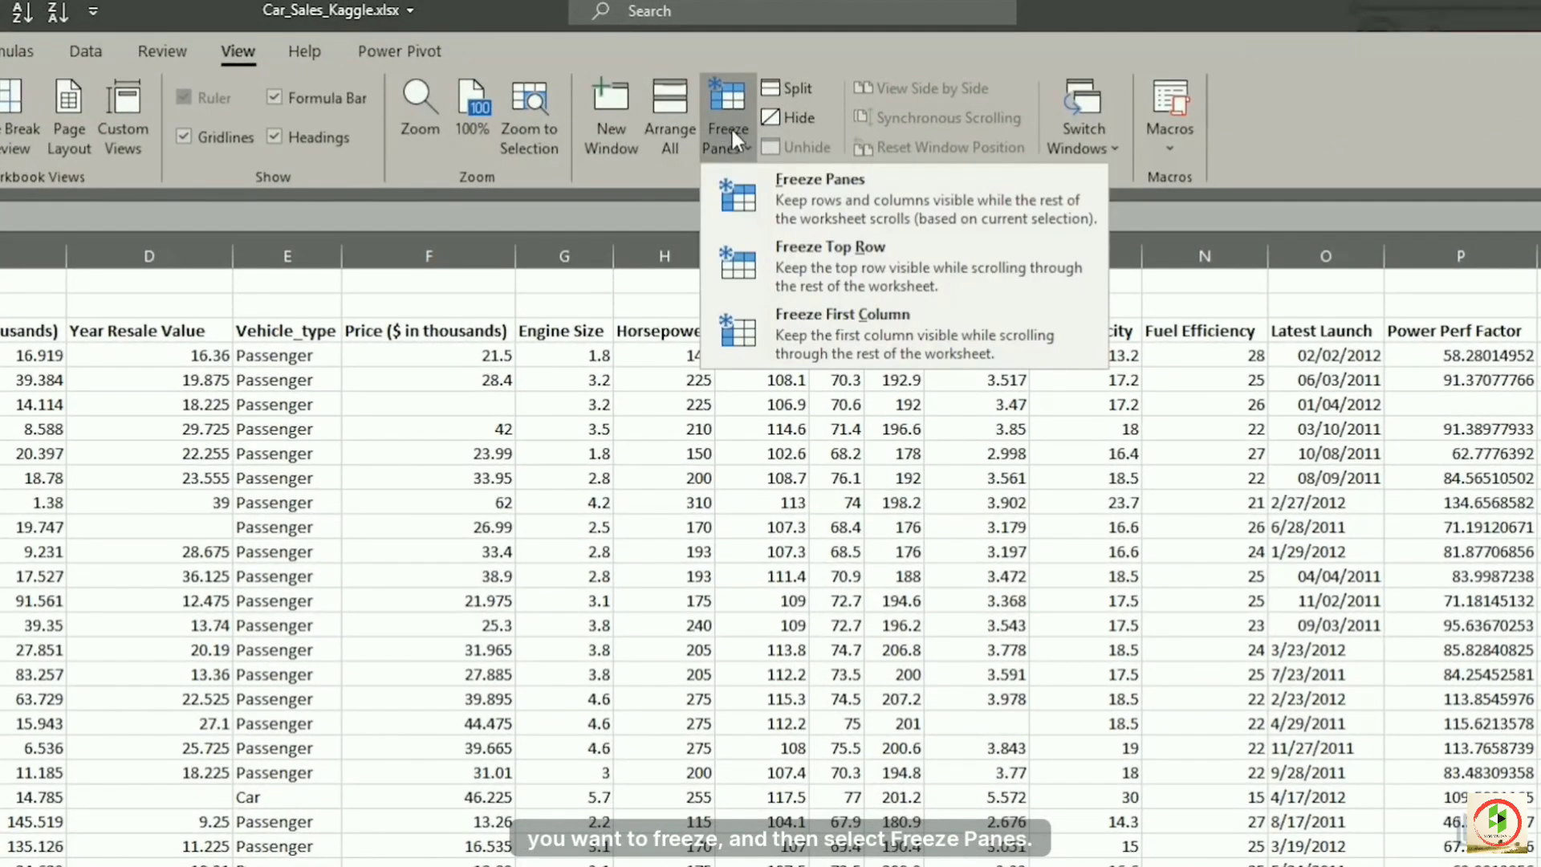
click(783, 186)
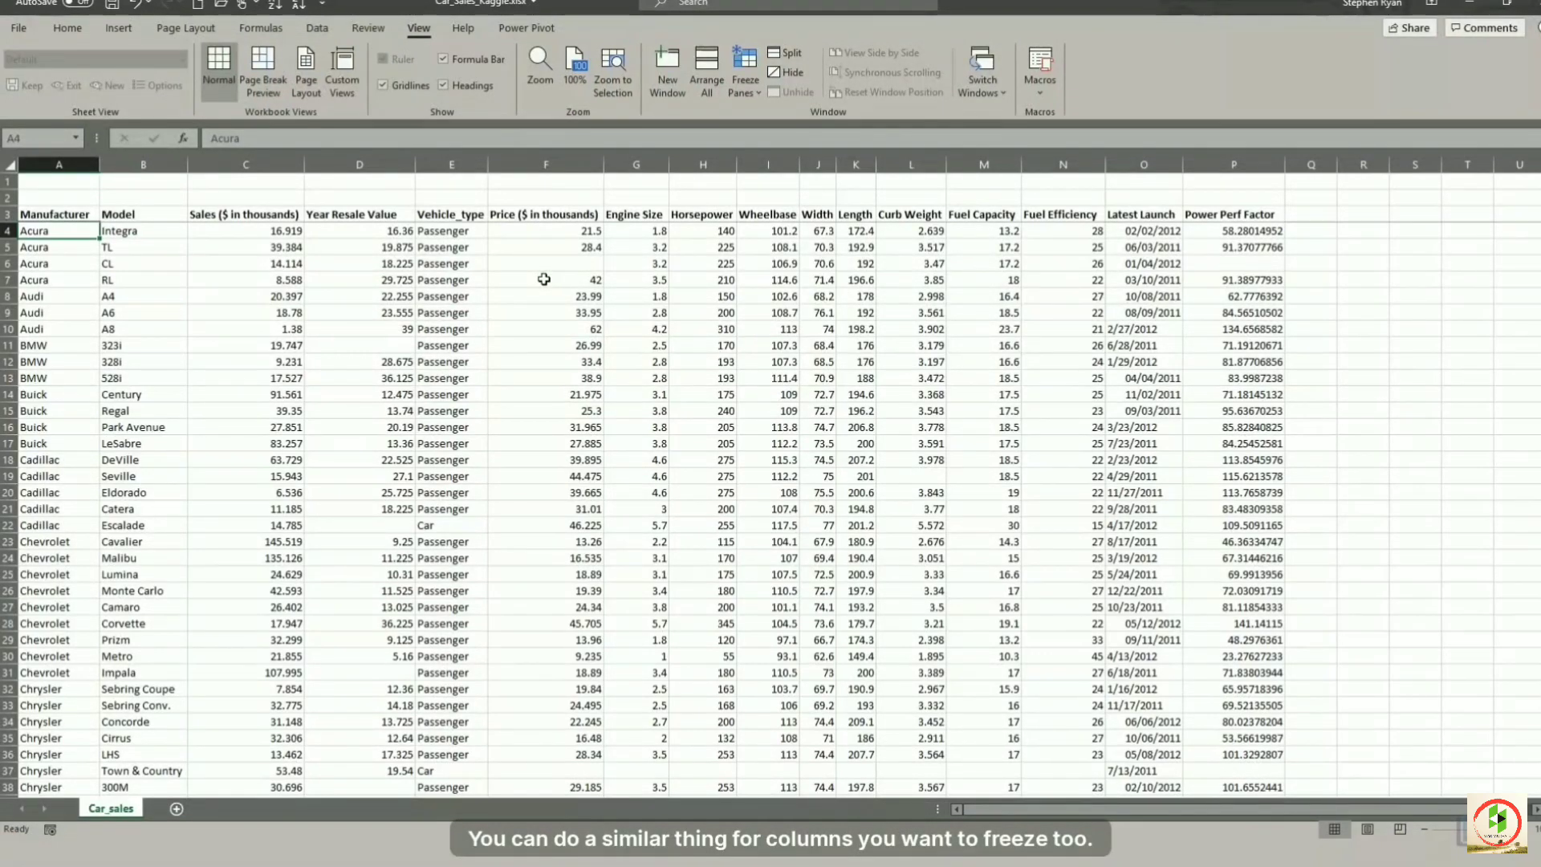
click(746, 79)
click(774, 114)
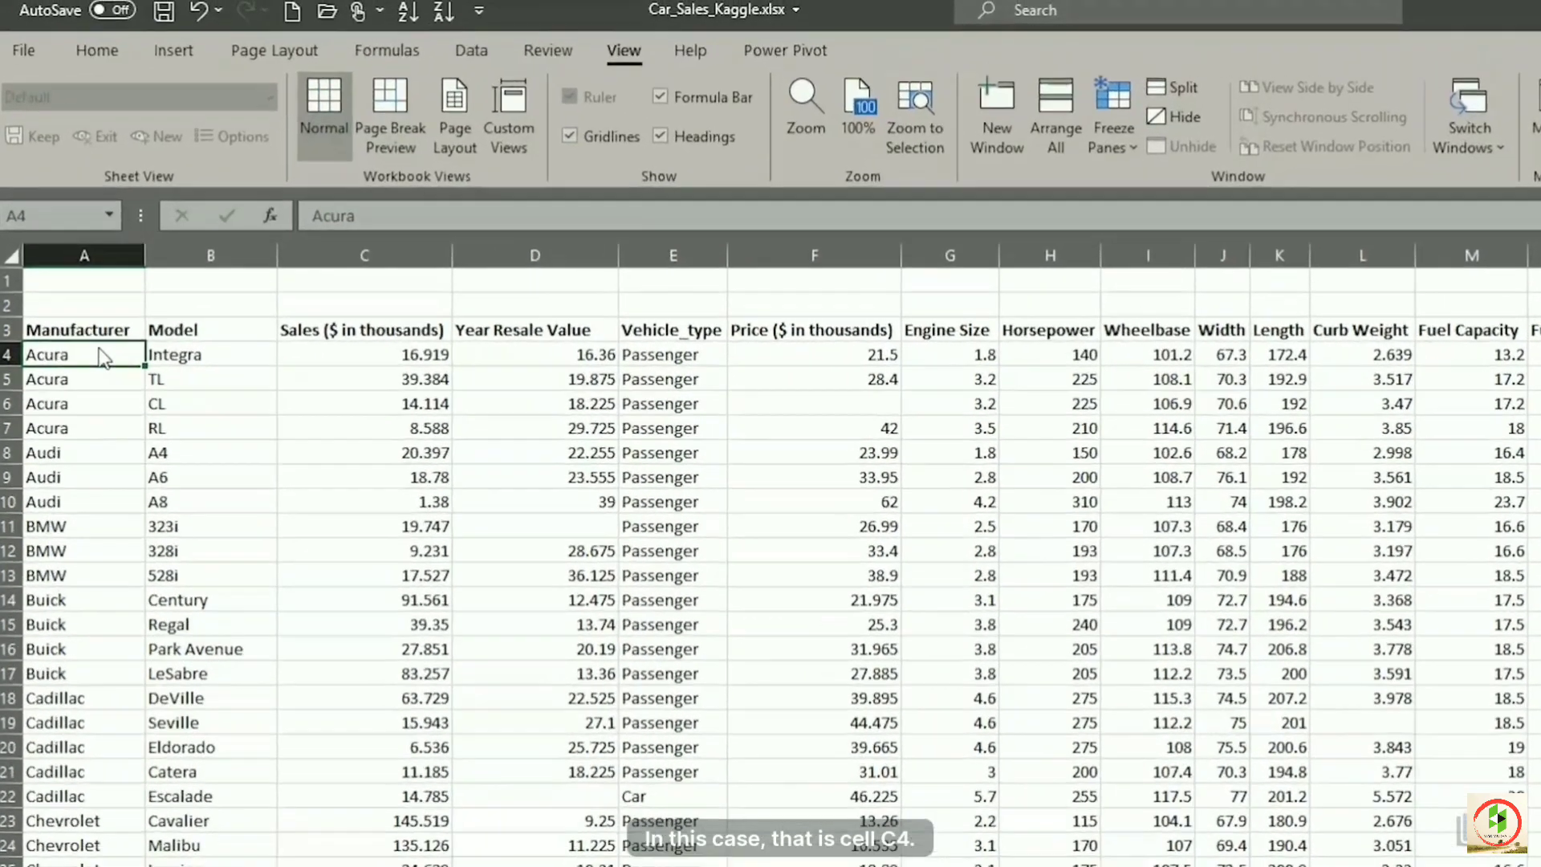
Freeze the panes at cell C4 to lock the header rows and the Manufacturer and Model columns.
click(376, 354)
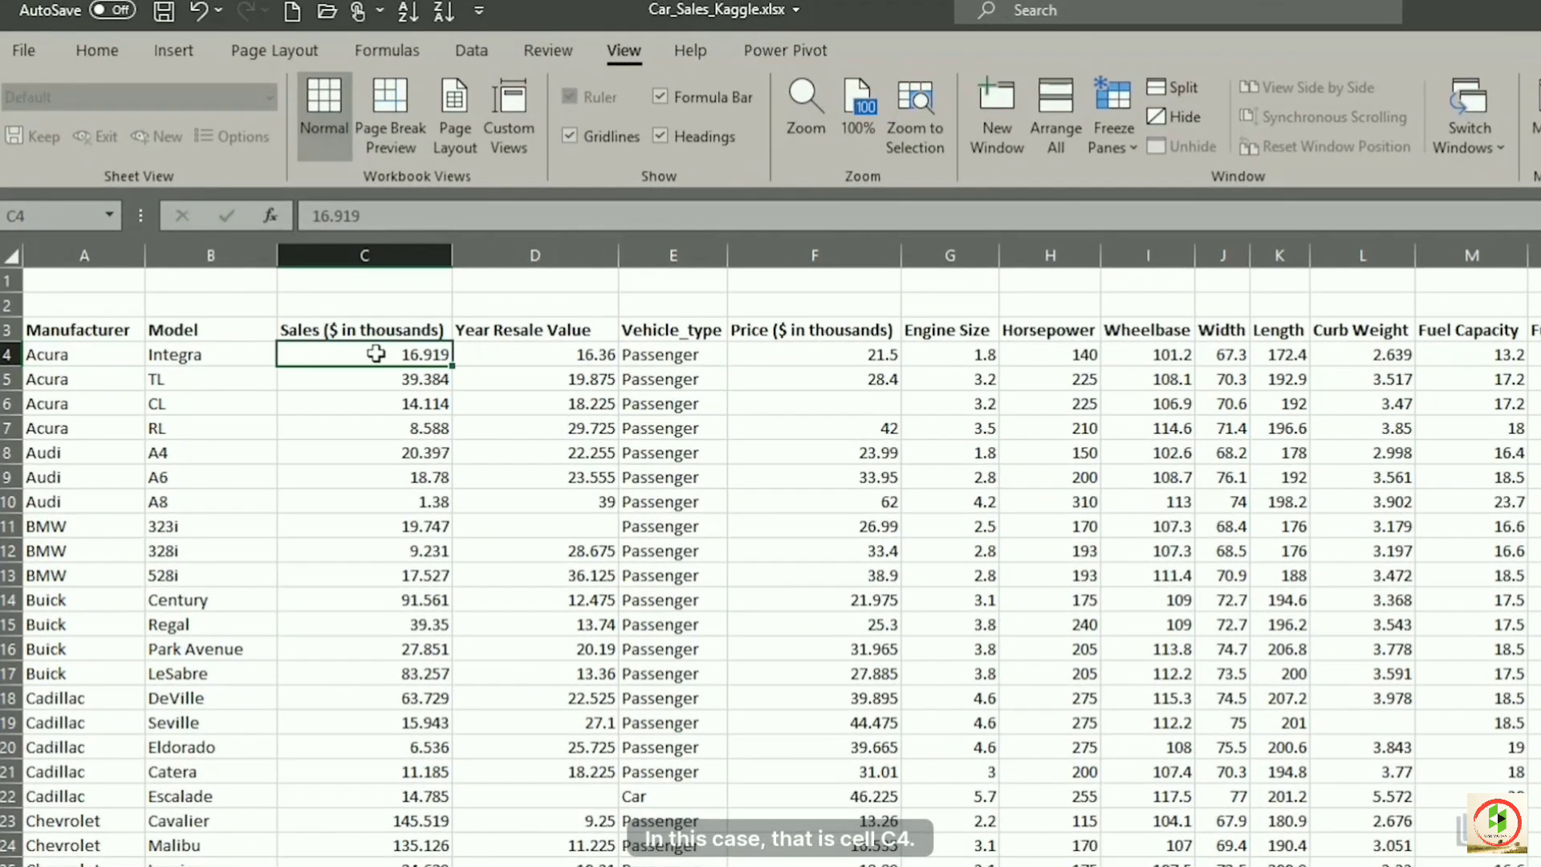
click(1105, 137)
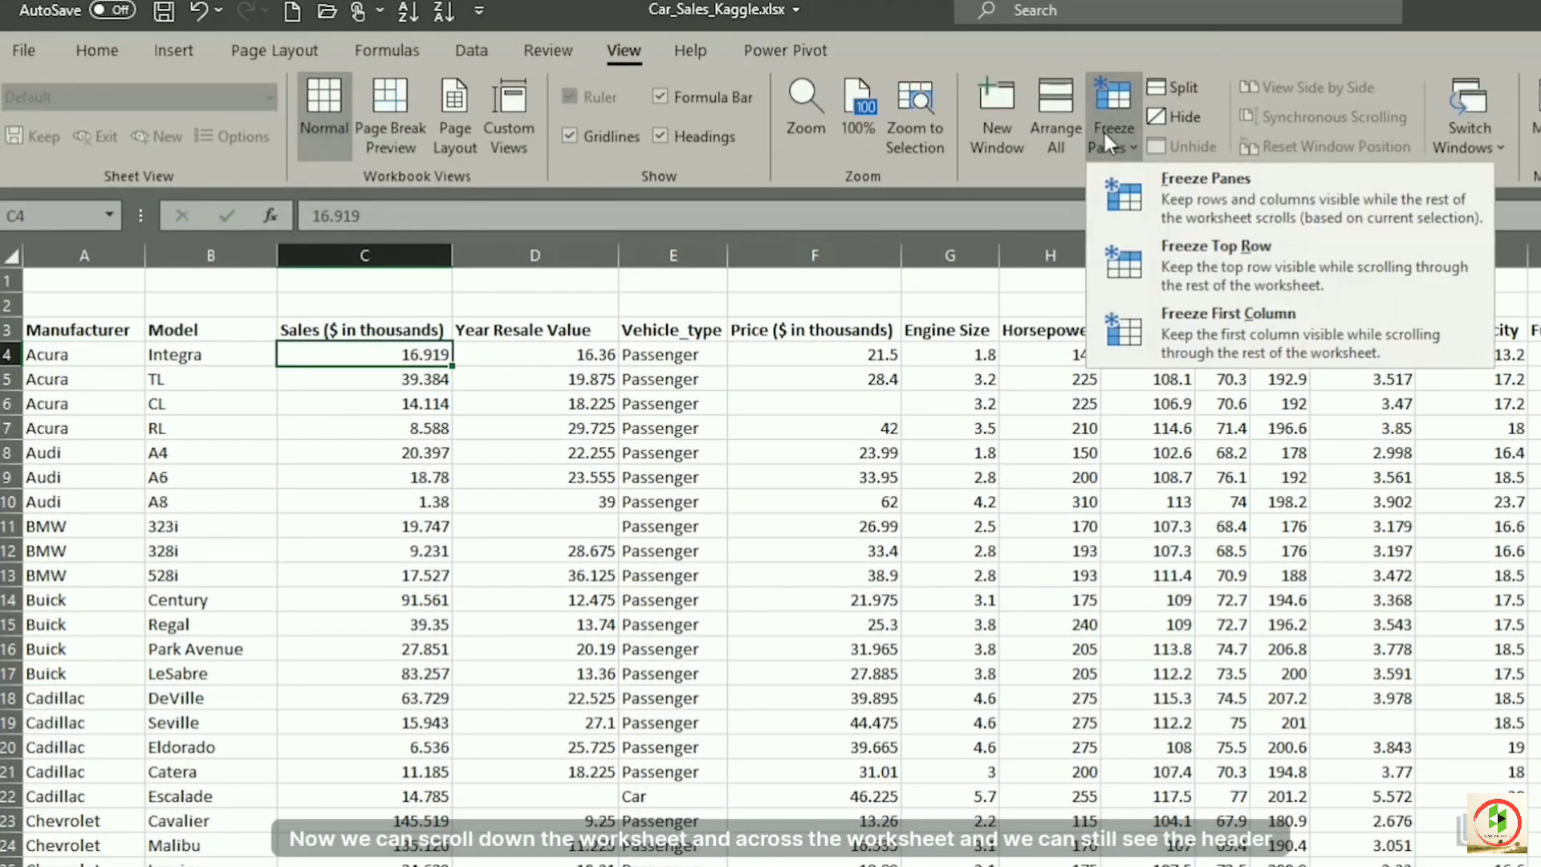
click(1184, 196)
Scroll down and across the car data to check the frozen header row and first two columns.
click(603, 404)
scroll(604, 406, down, 3)
scroll(603, 408, down, 11)
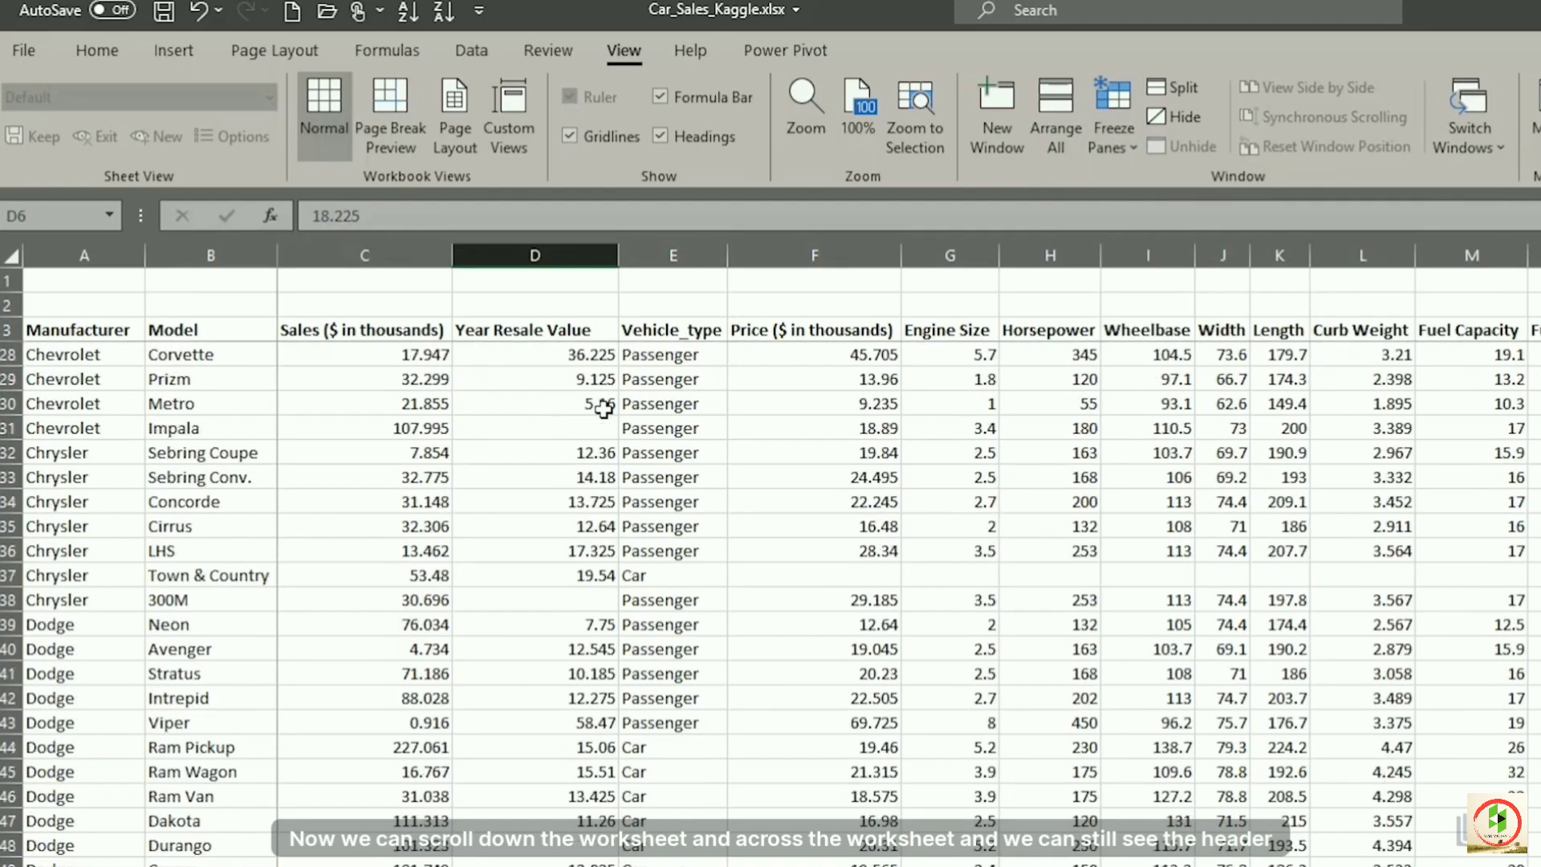
scroll(604, 409, down, 1)
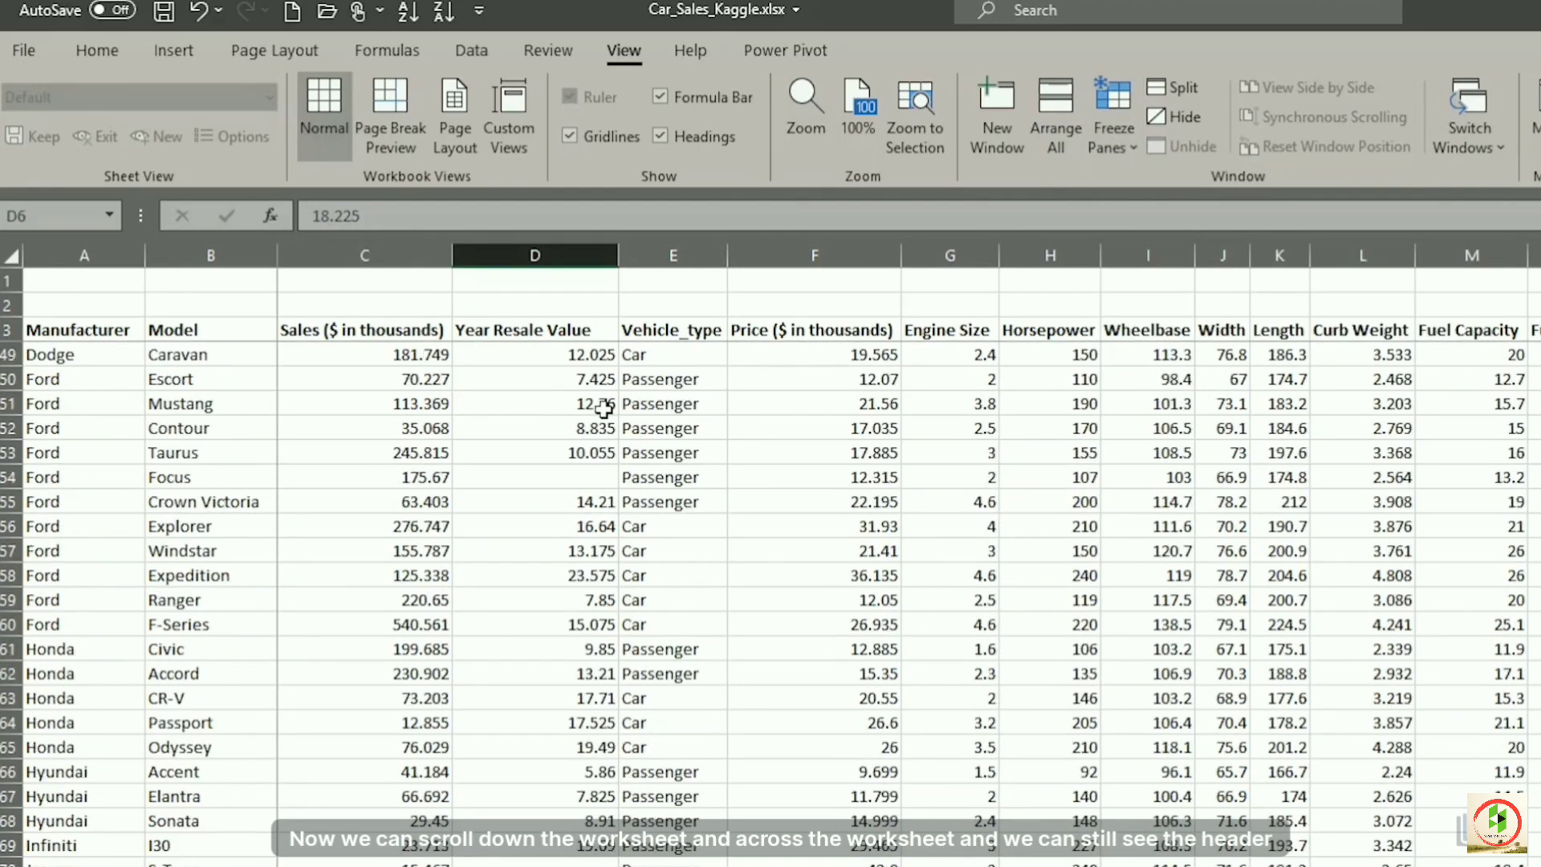
scroll(604, 409, down, 2)
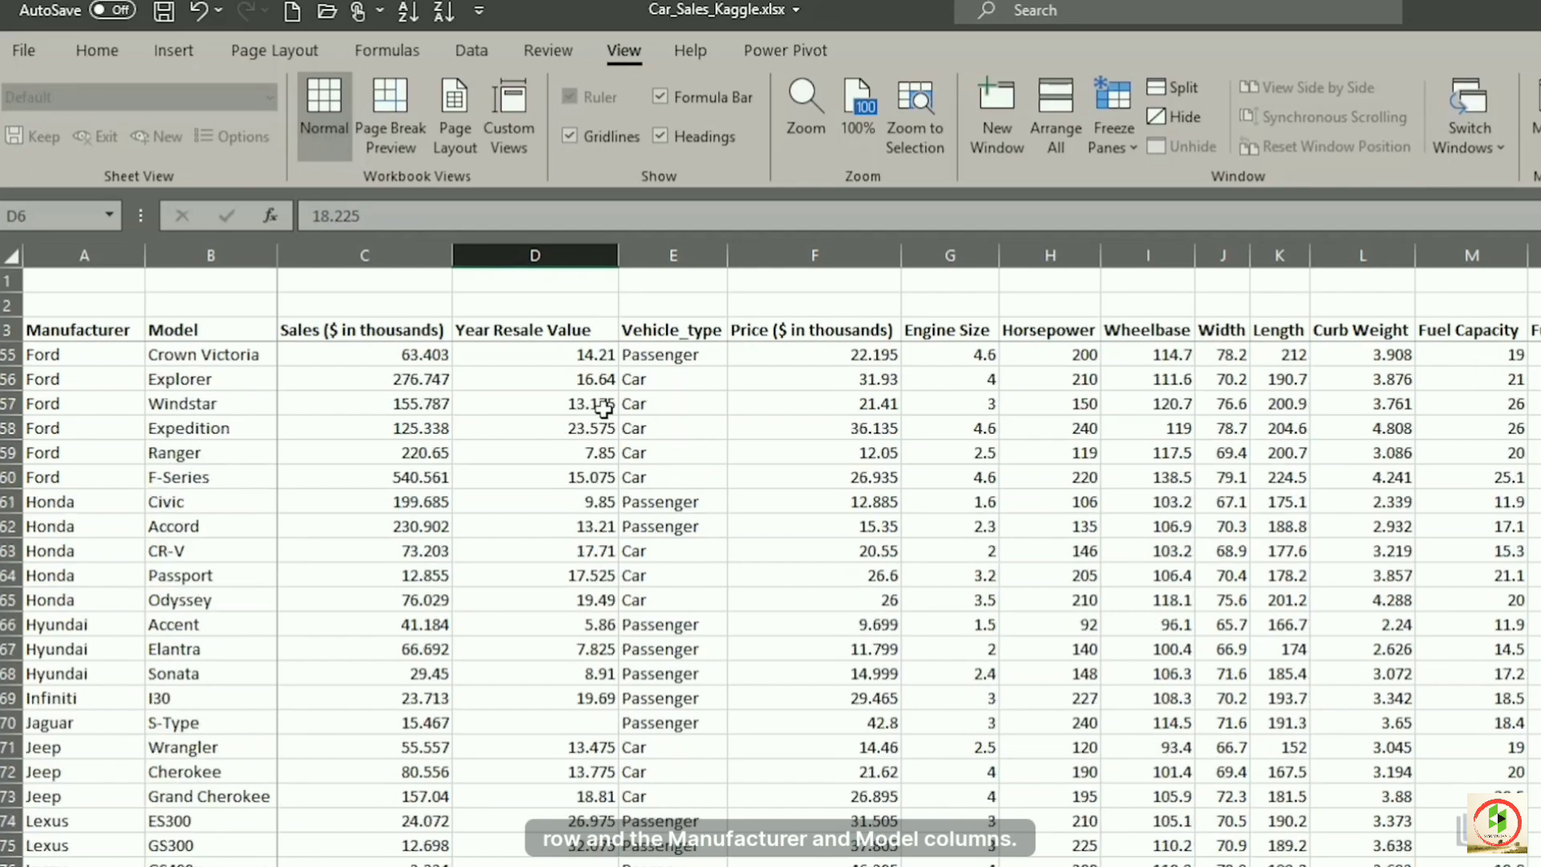
click(604, 410)
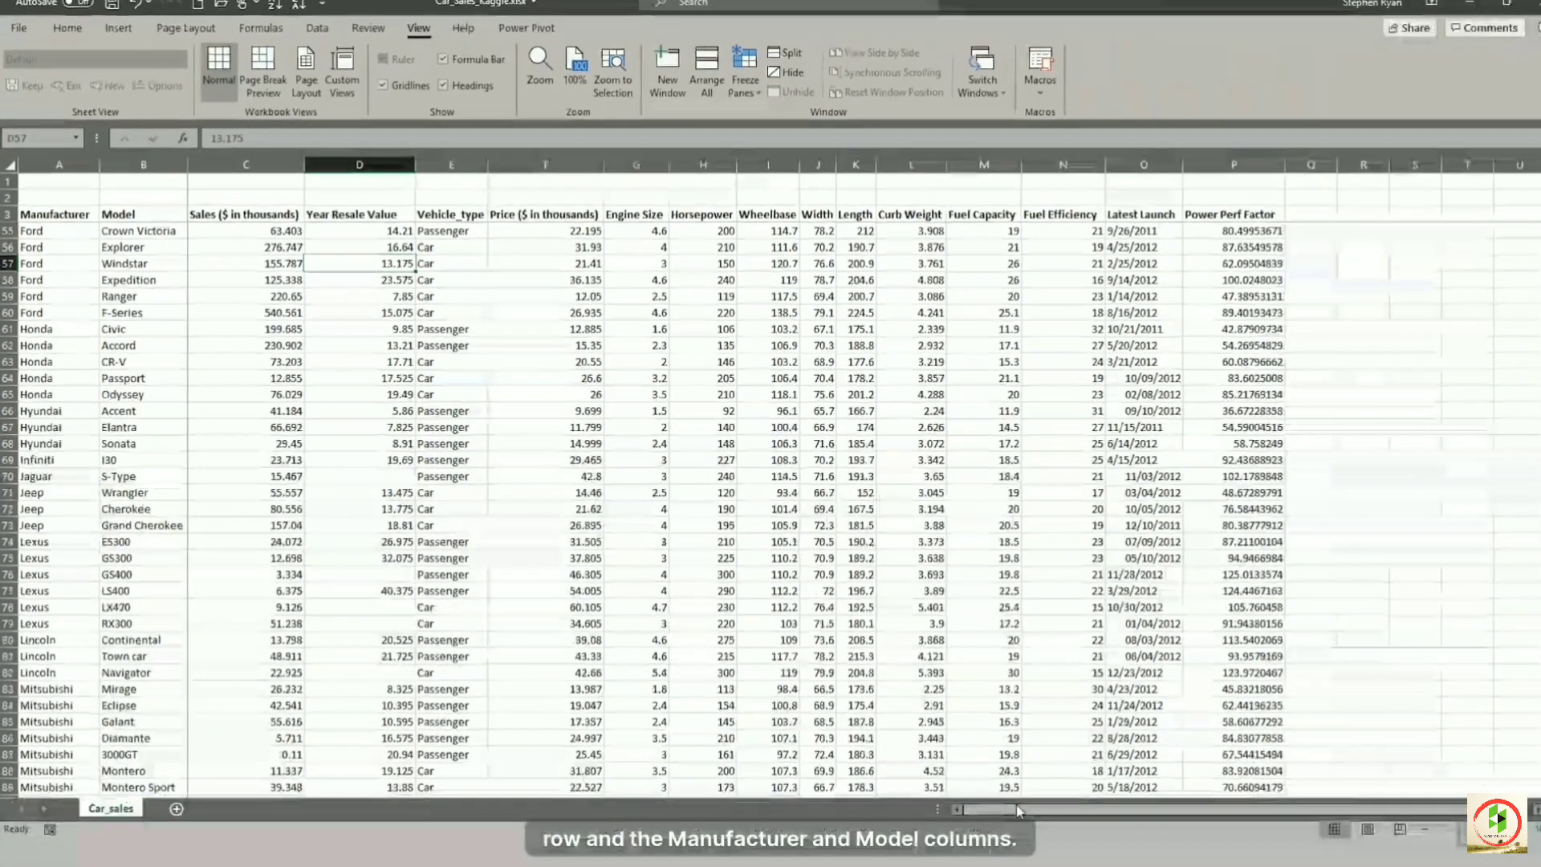
drag(1083, 808, 790, 689)
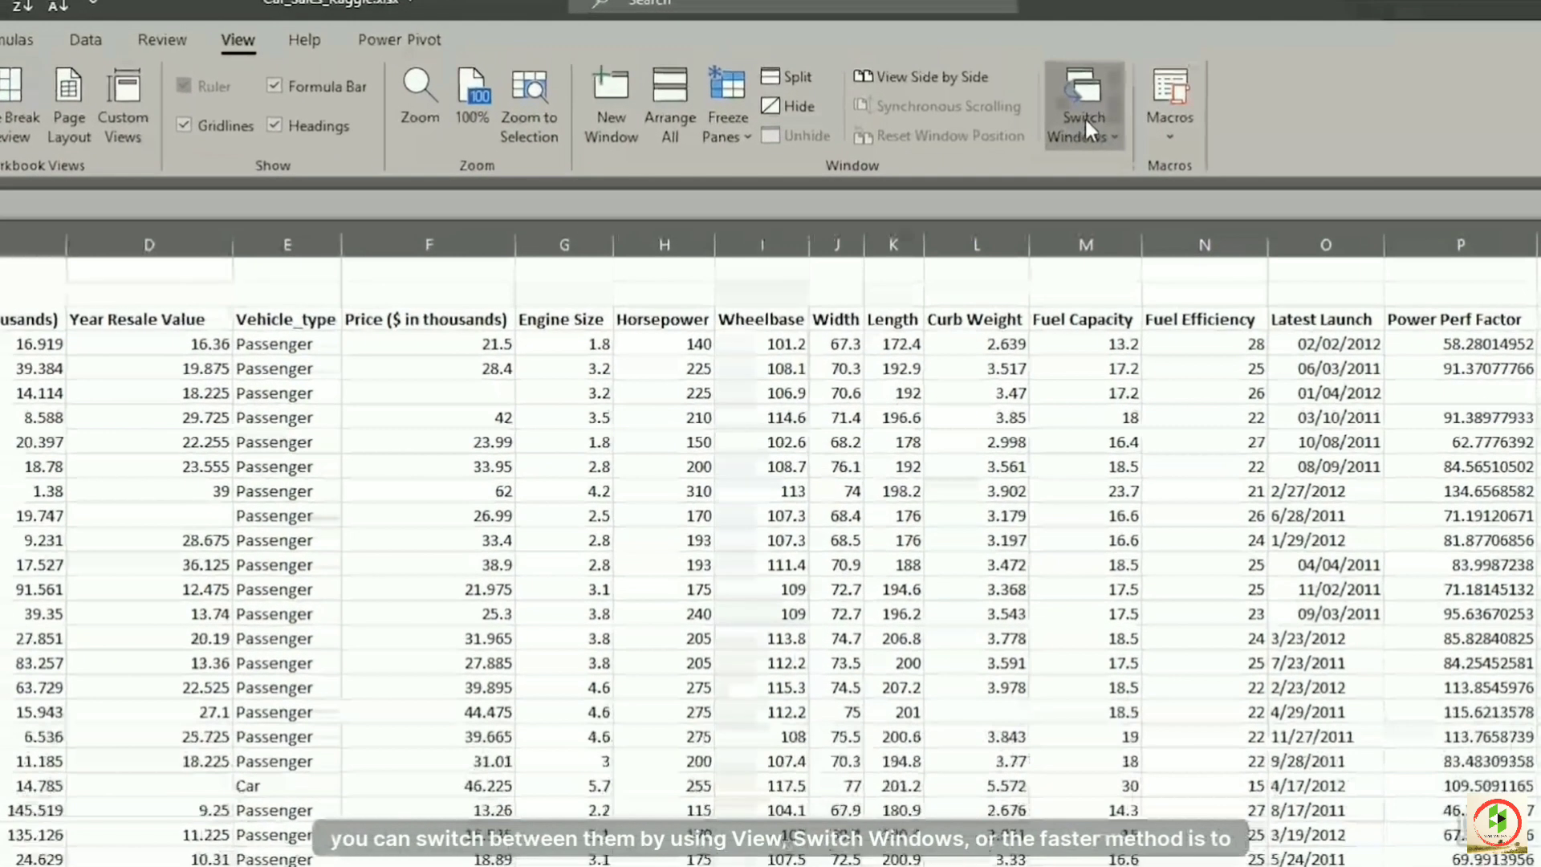
Switch to the Book3 workbook window and back to Car_Sales_Kaggle.xlsx.
click(982, 76)
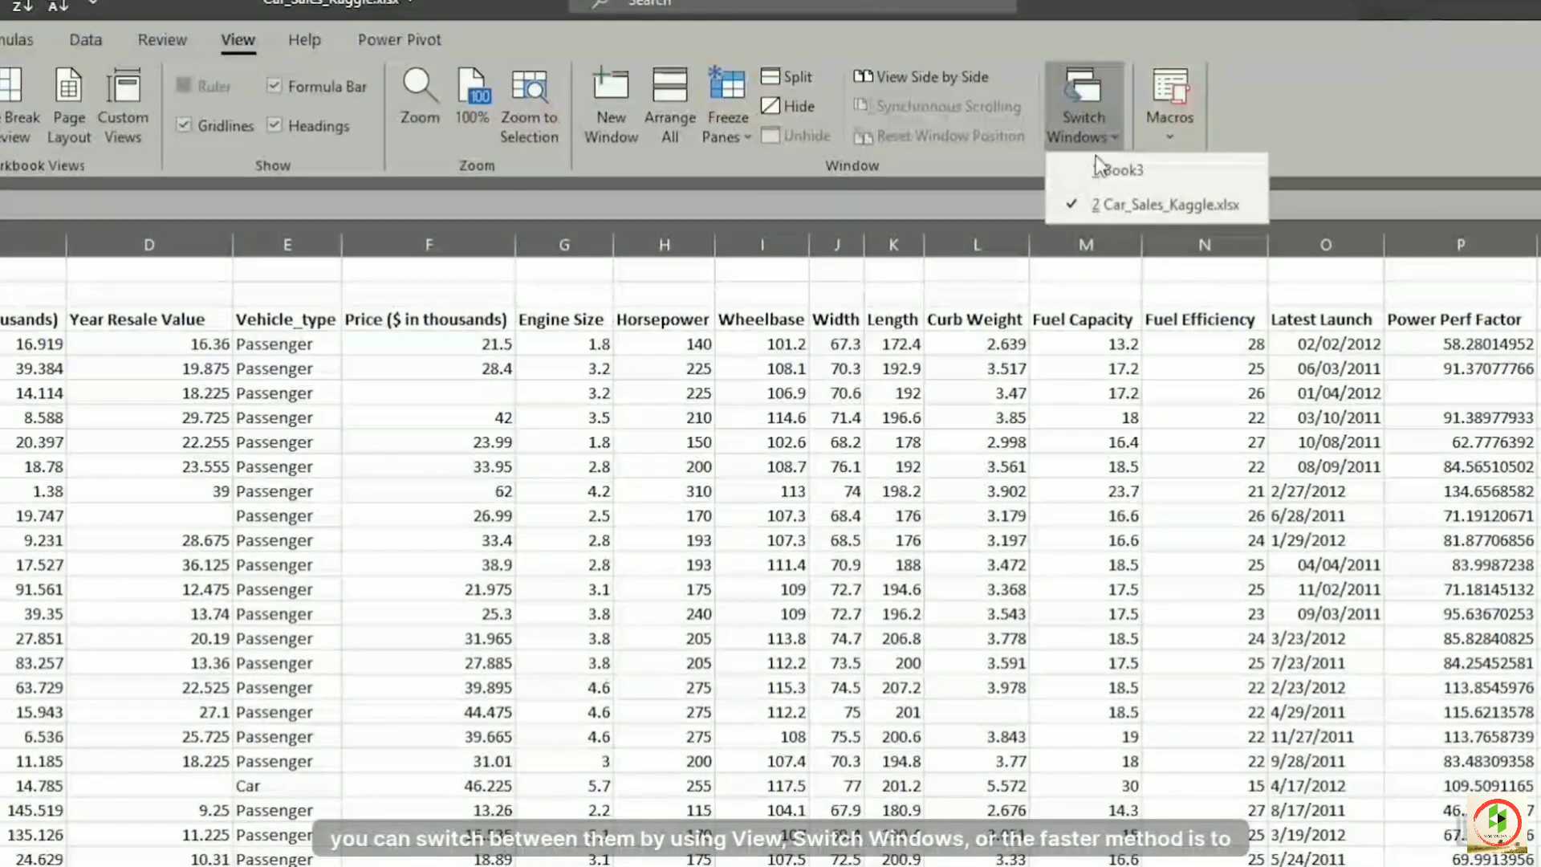
click(994, 115)
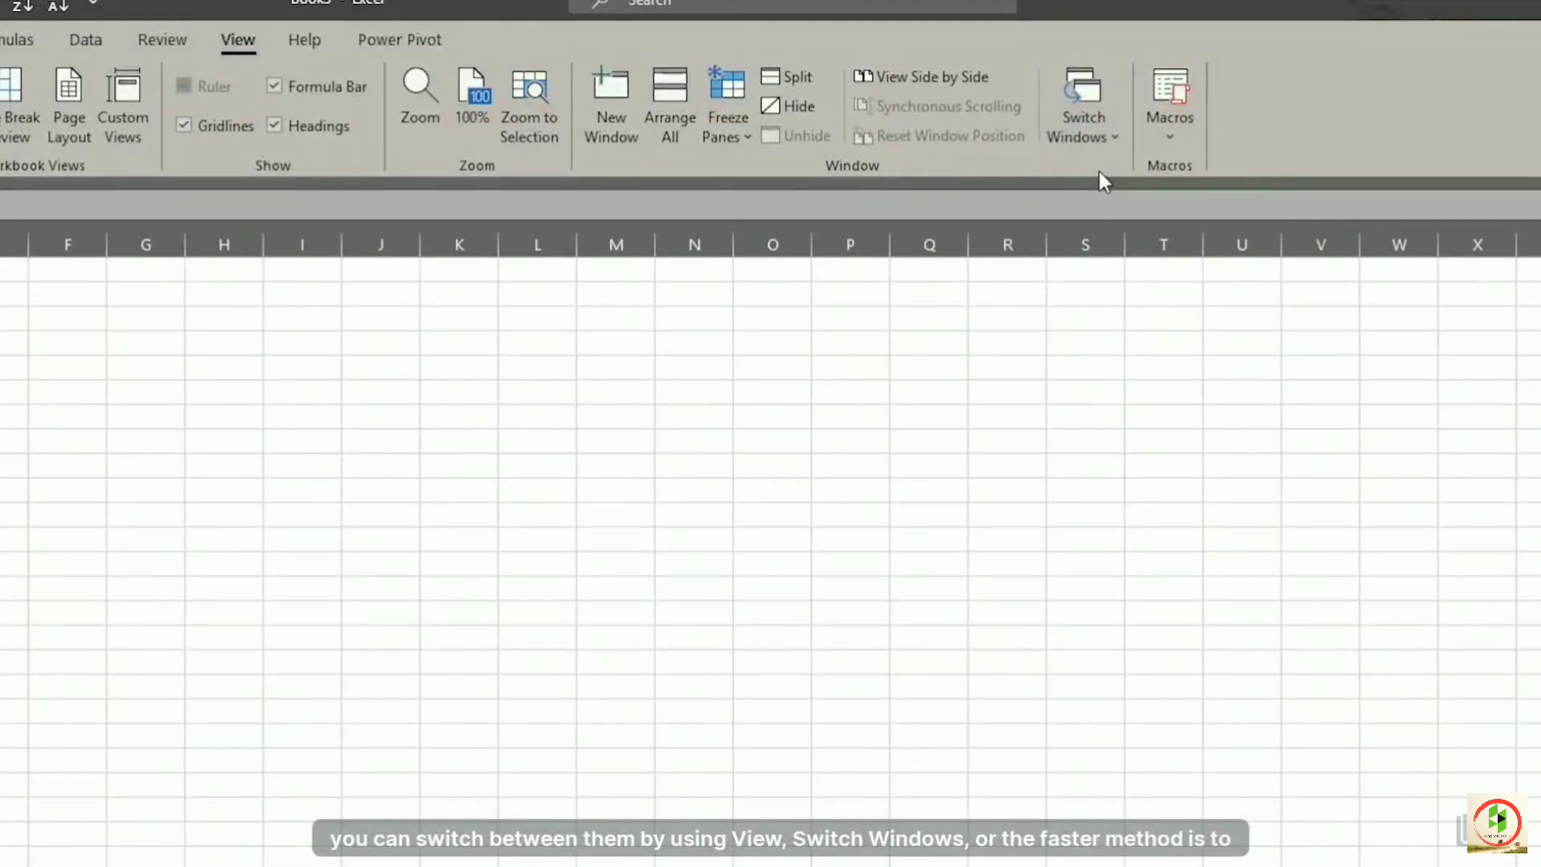
click(1096, 99)
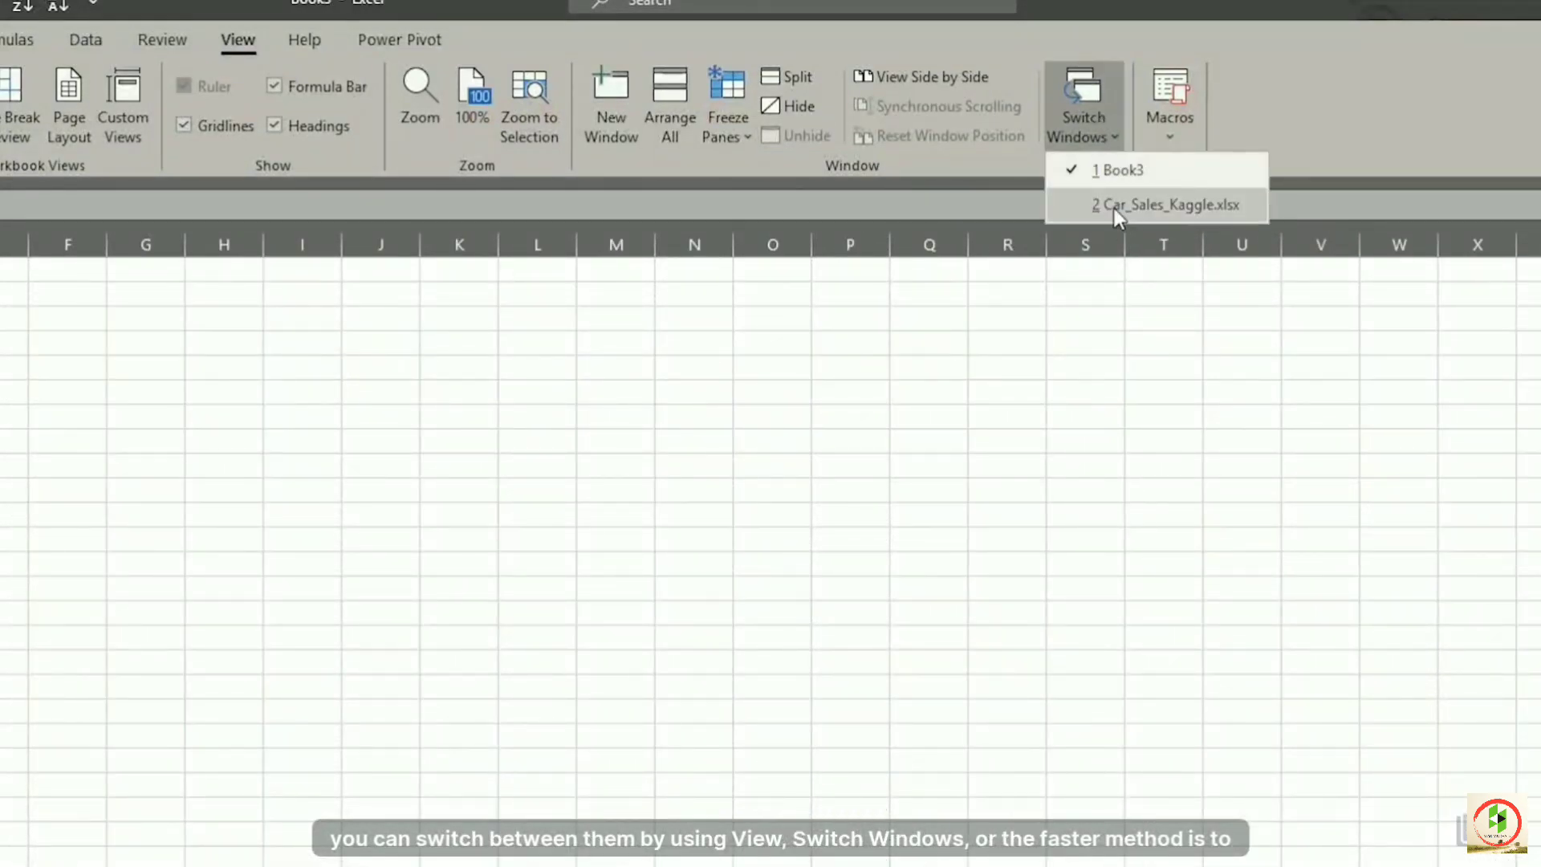
click(1116, 207)
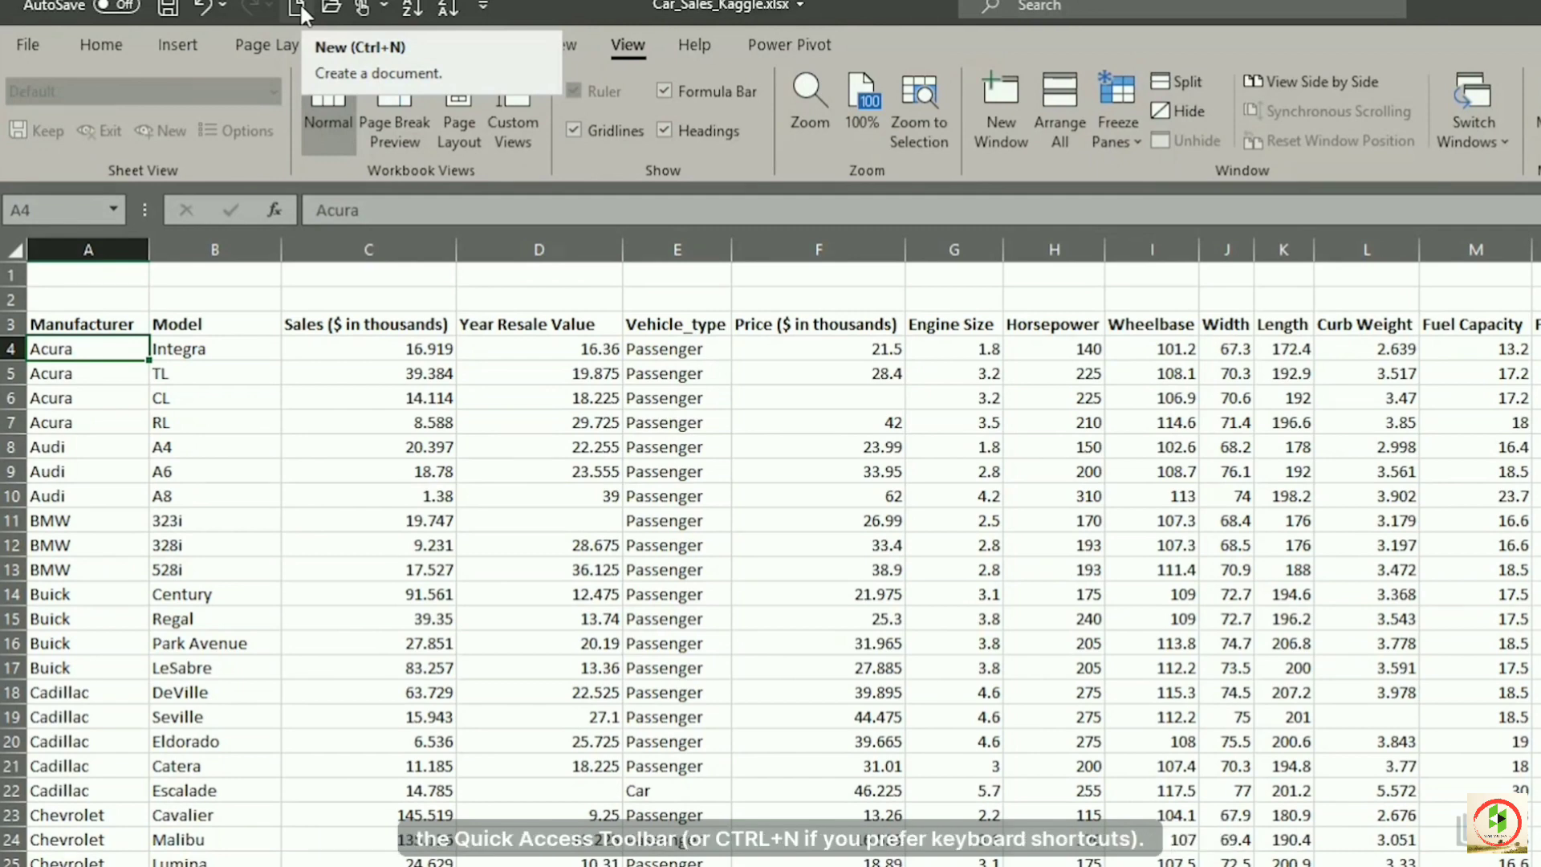
Create a new blank workbook and enter the heading Month in cell A1.
click(299, 8)
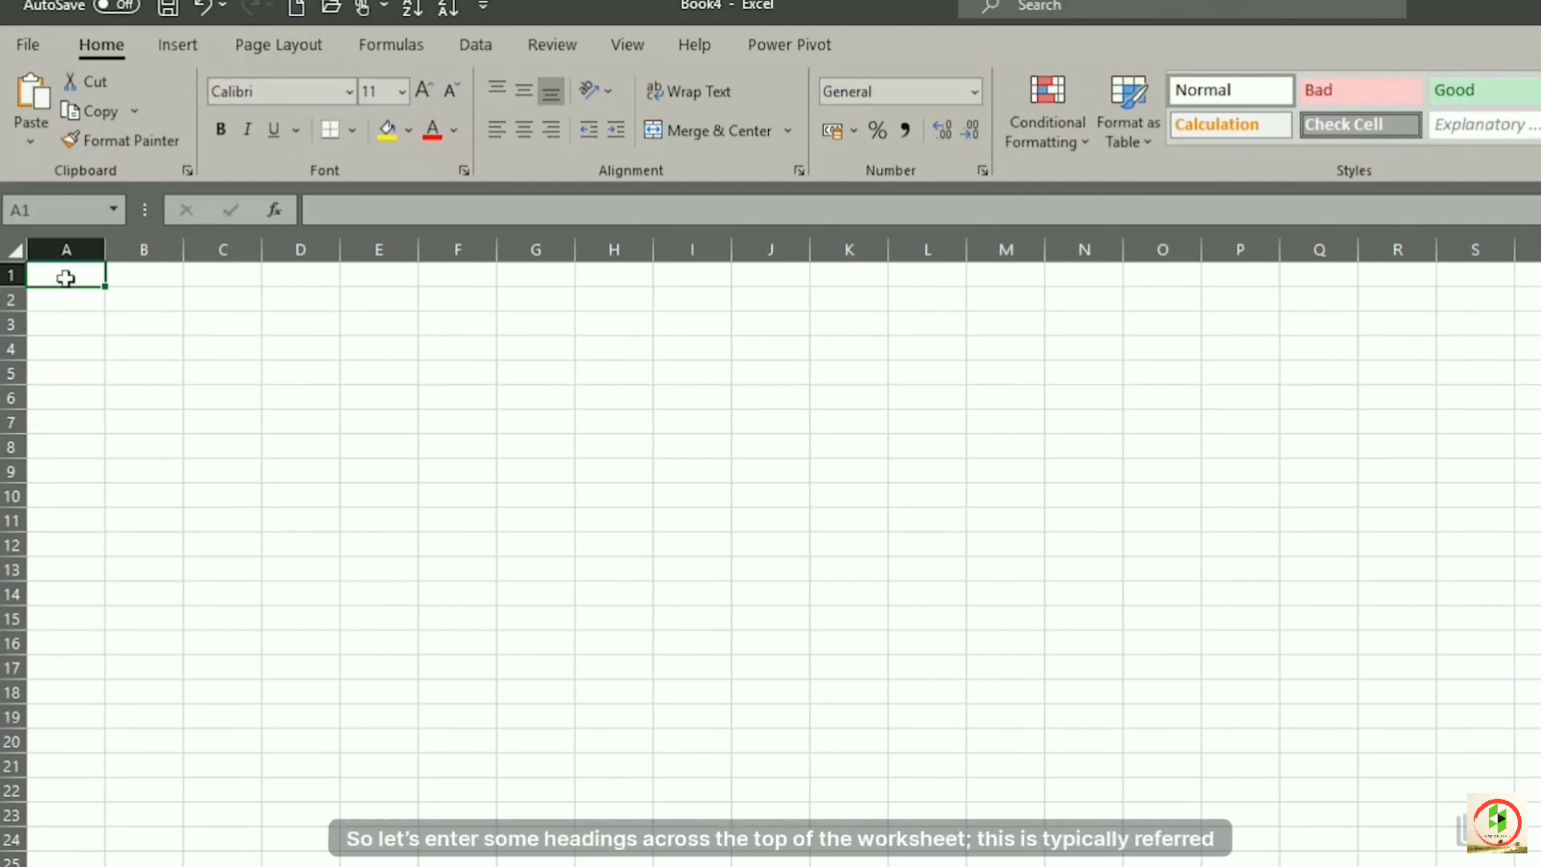
text(Month)
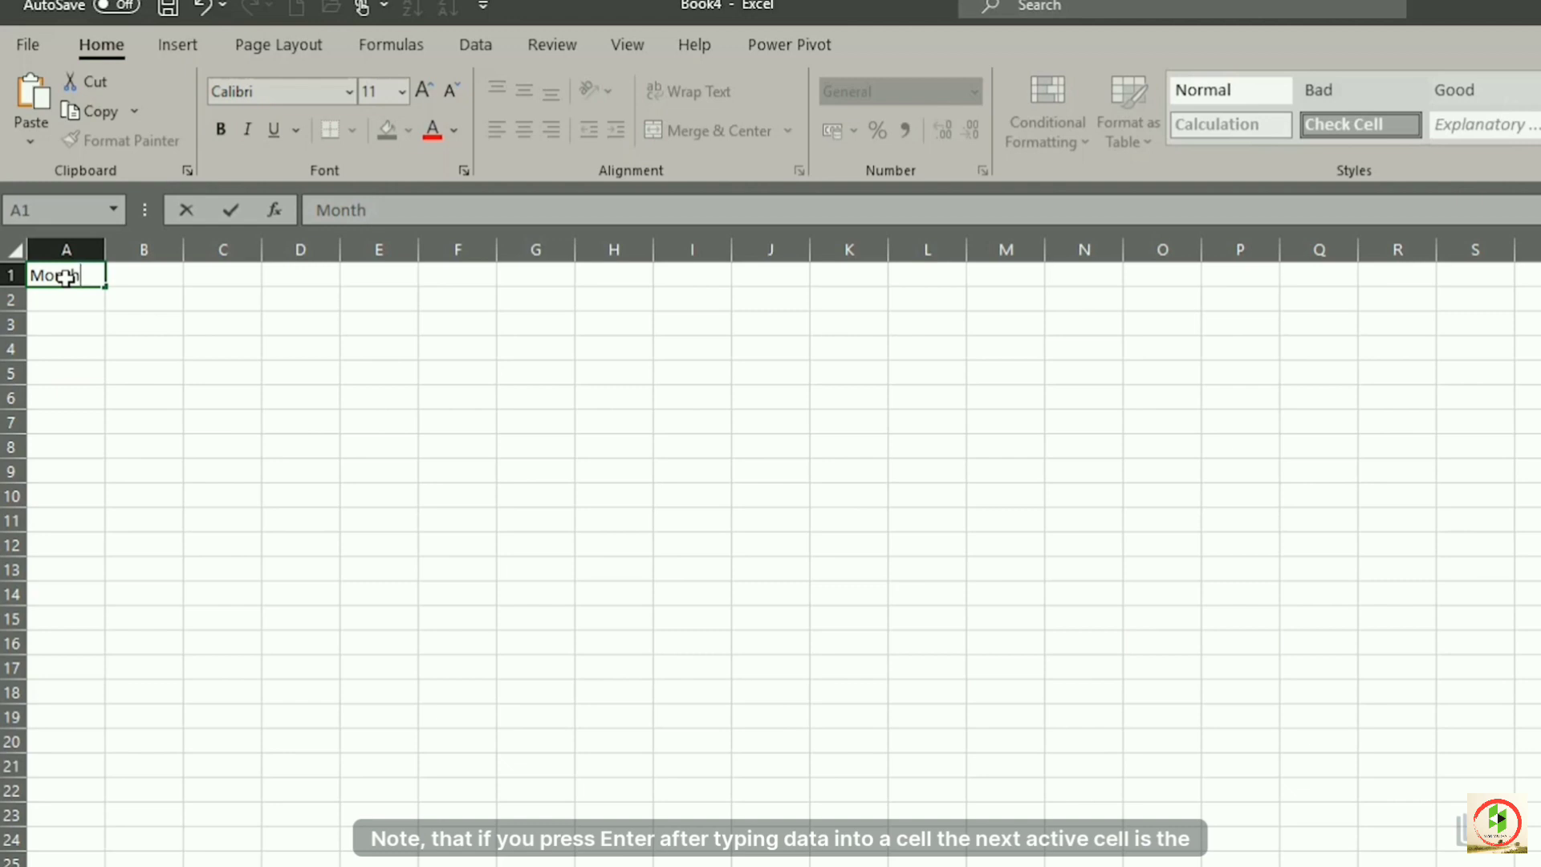
key(Return)
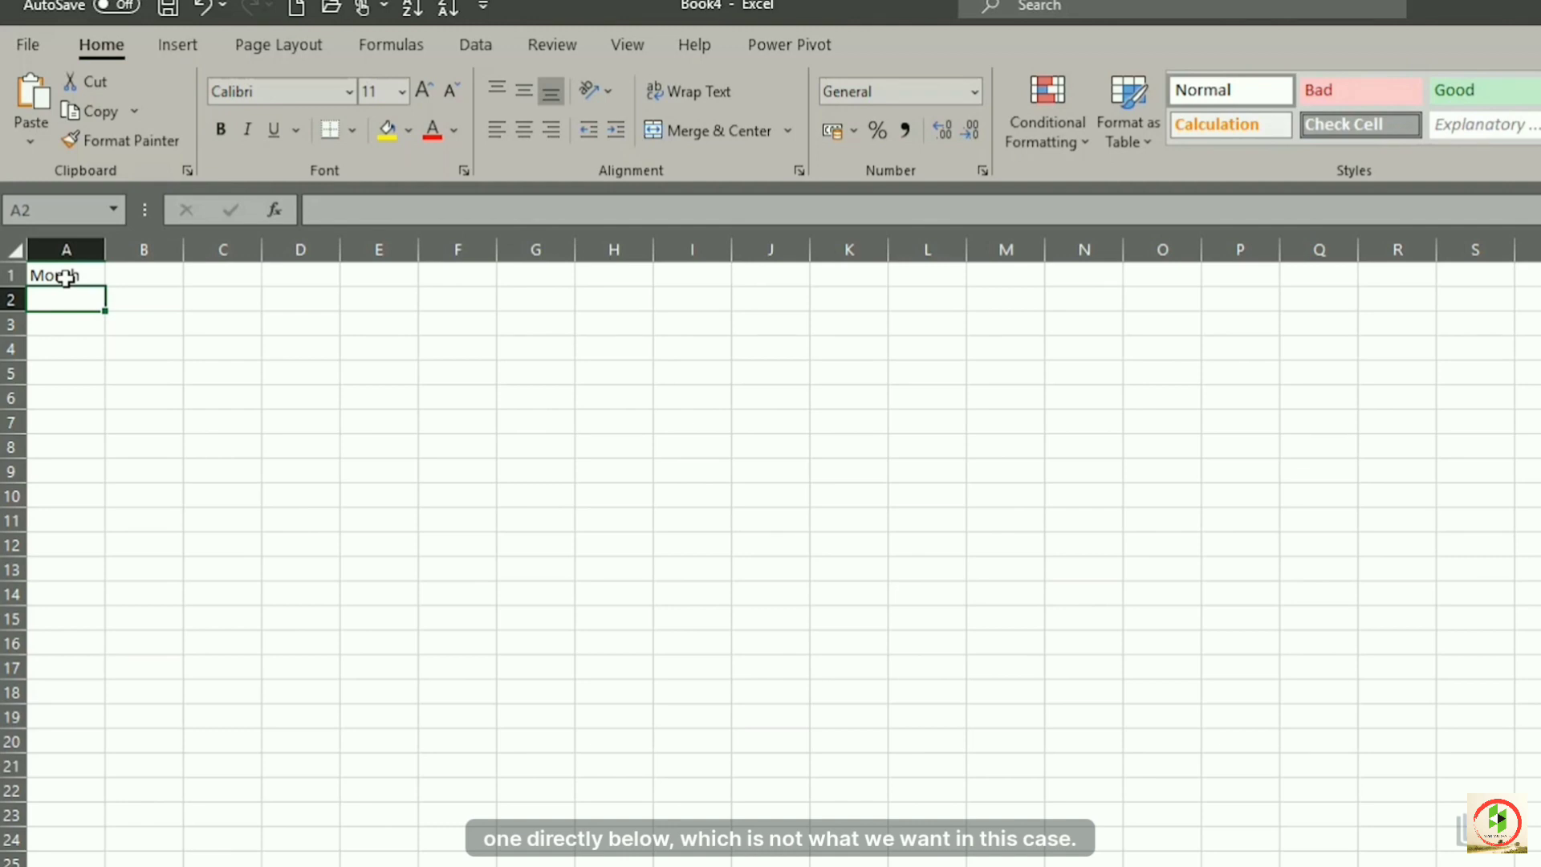
click(65, 277)
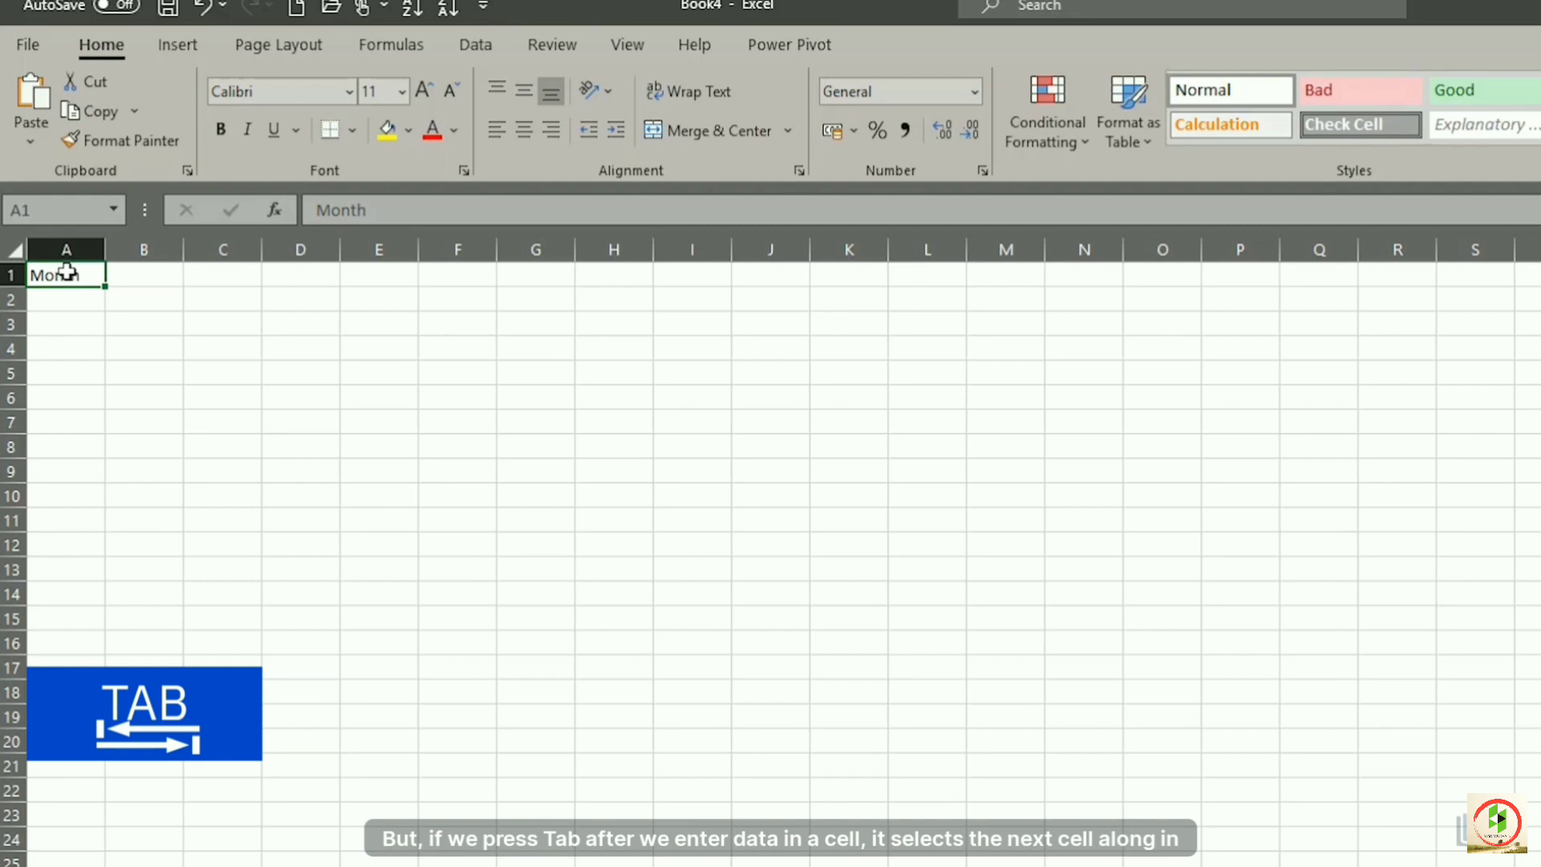
key(Tab)
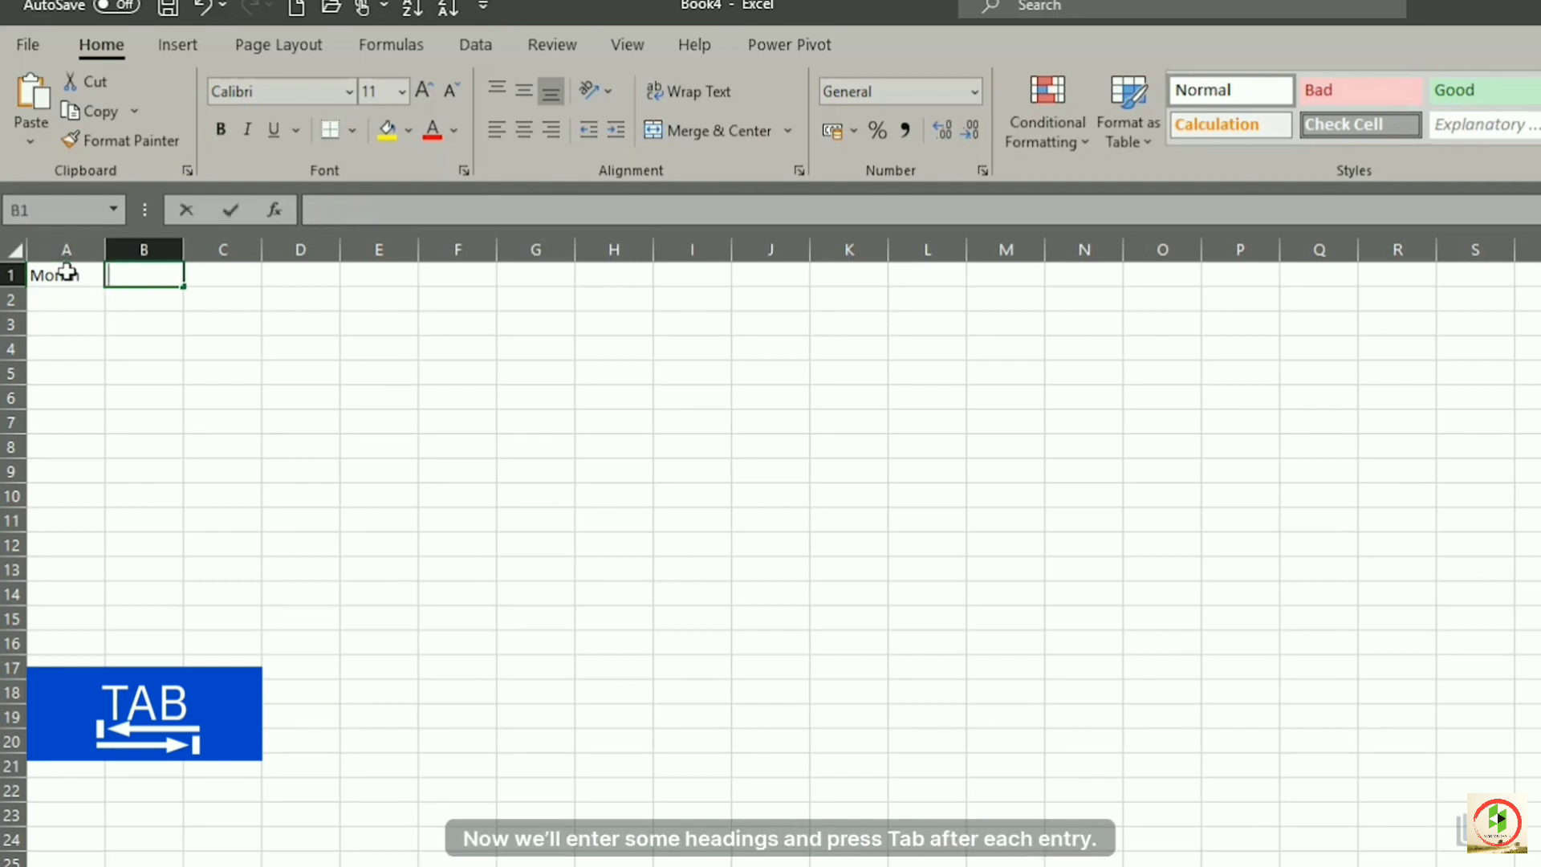
Enter the headings Car Sales, Parts Sales and Accessories Sales in cells B1 to D1.
text(Car Sales)
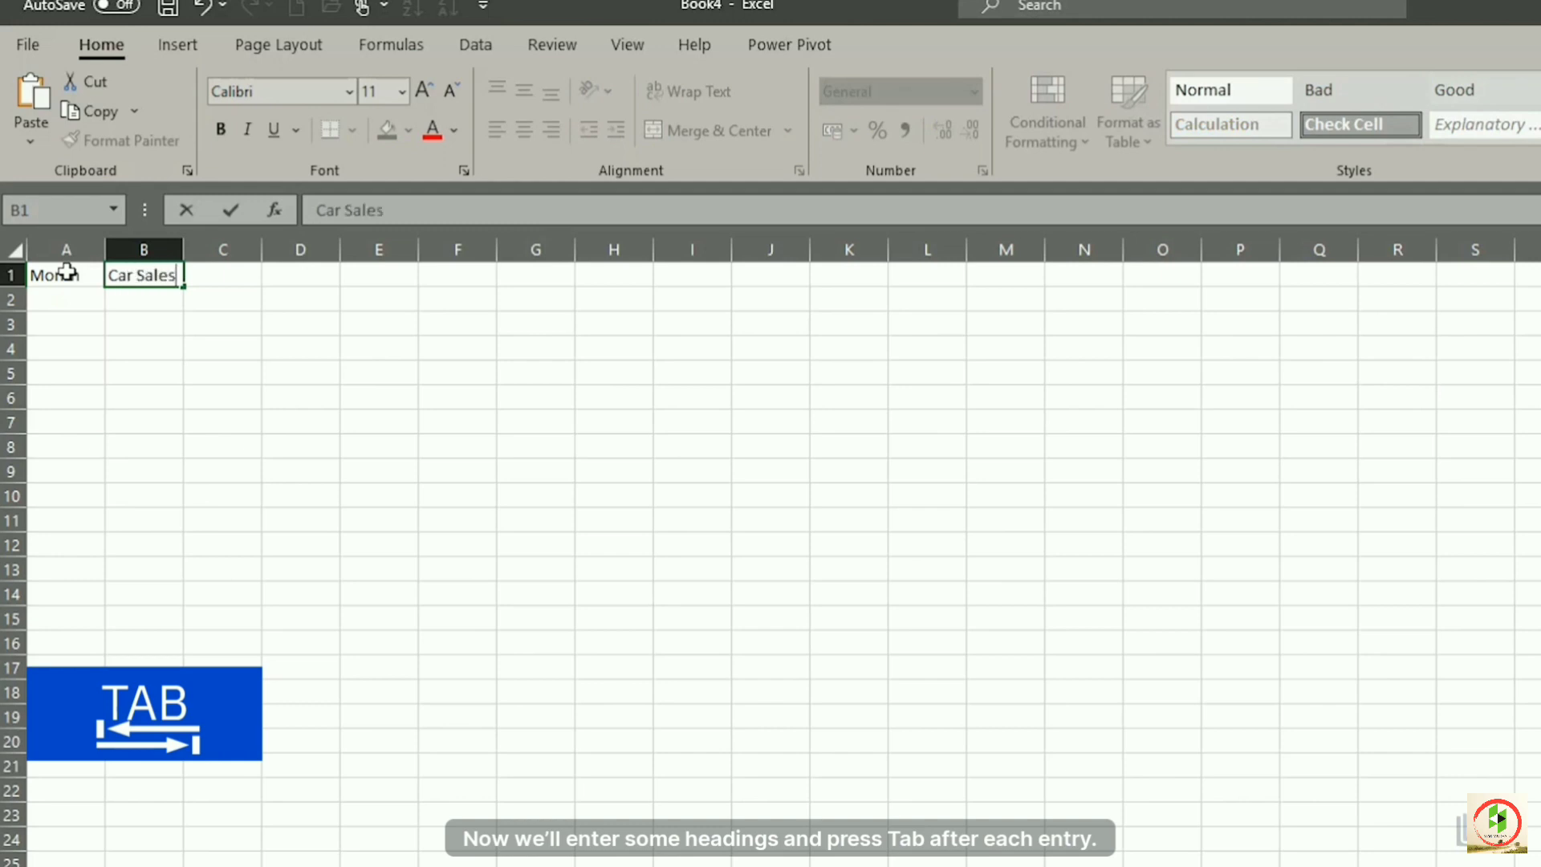
key(Tab)
text(Parts Sales)
key(Tab)
text(Accessories Sales)
key(Tab)
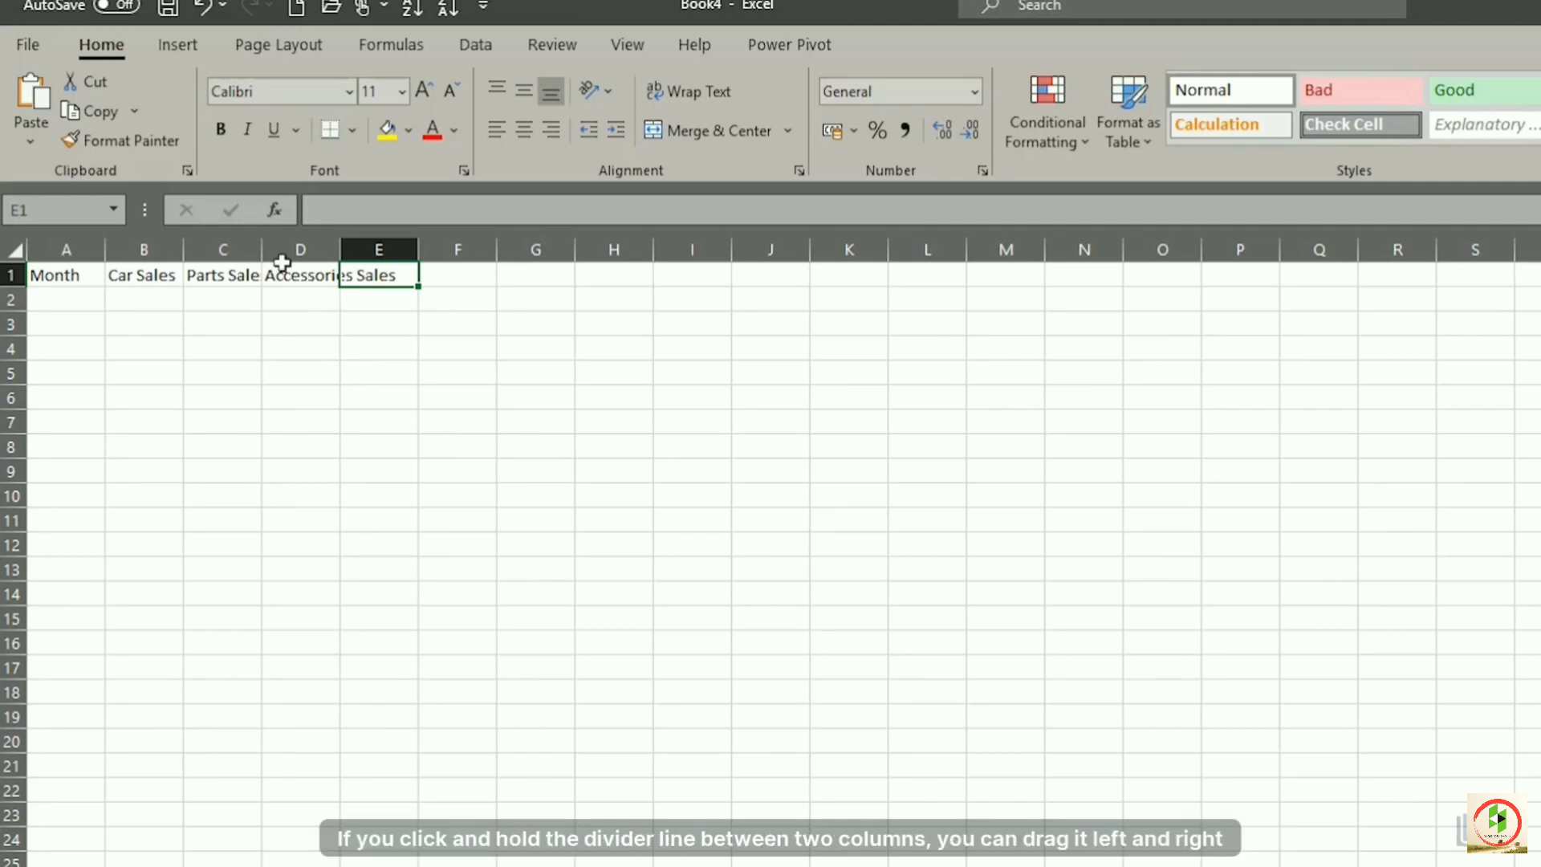
Widen column C until Parts Sales fits, and auto-fit column D to the Accessories Sales heading.
drag(265, 249, 285, 249)
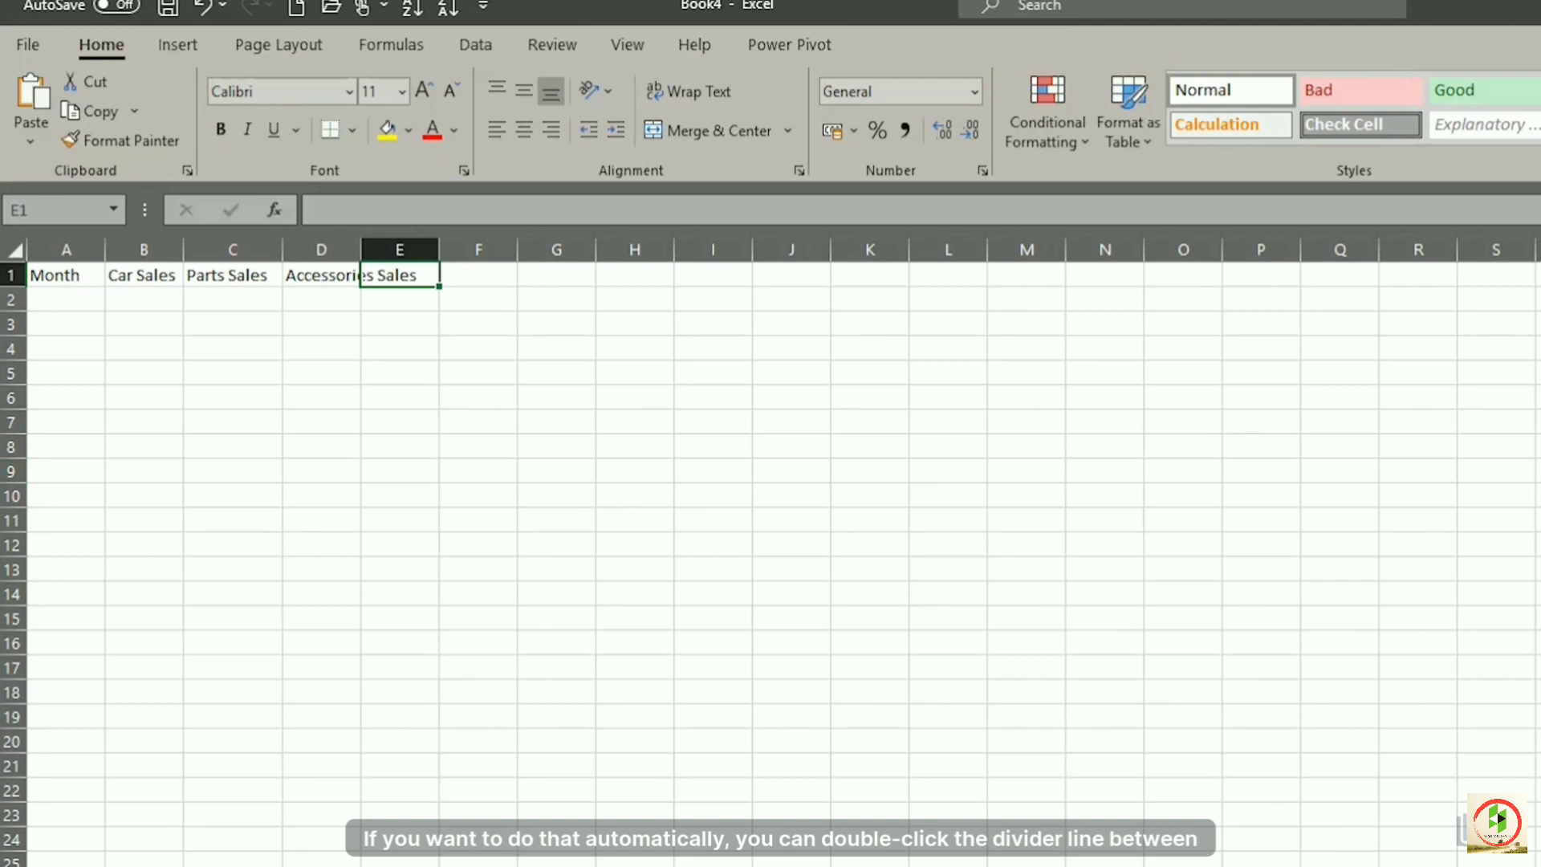
click(365, 349)
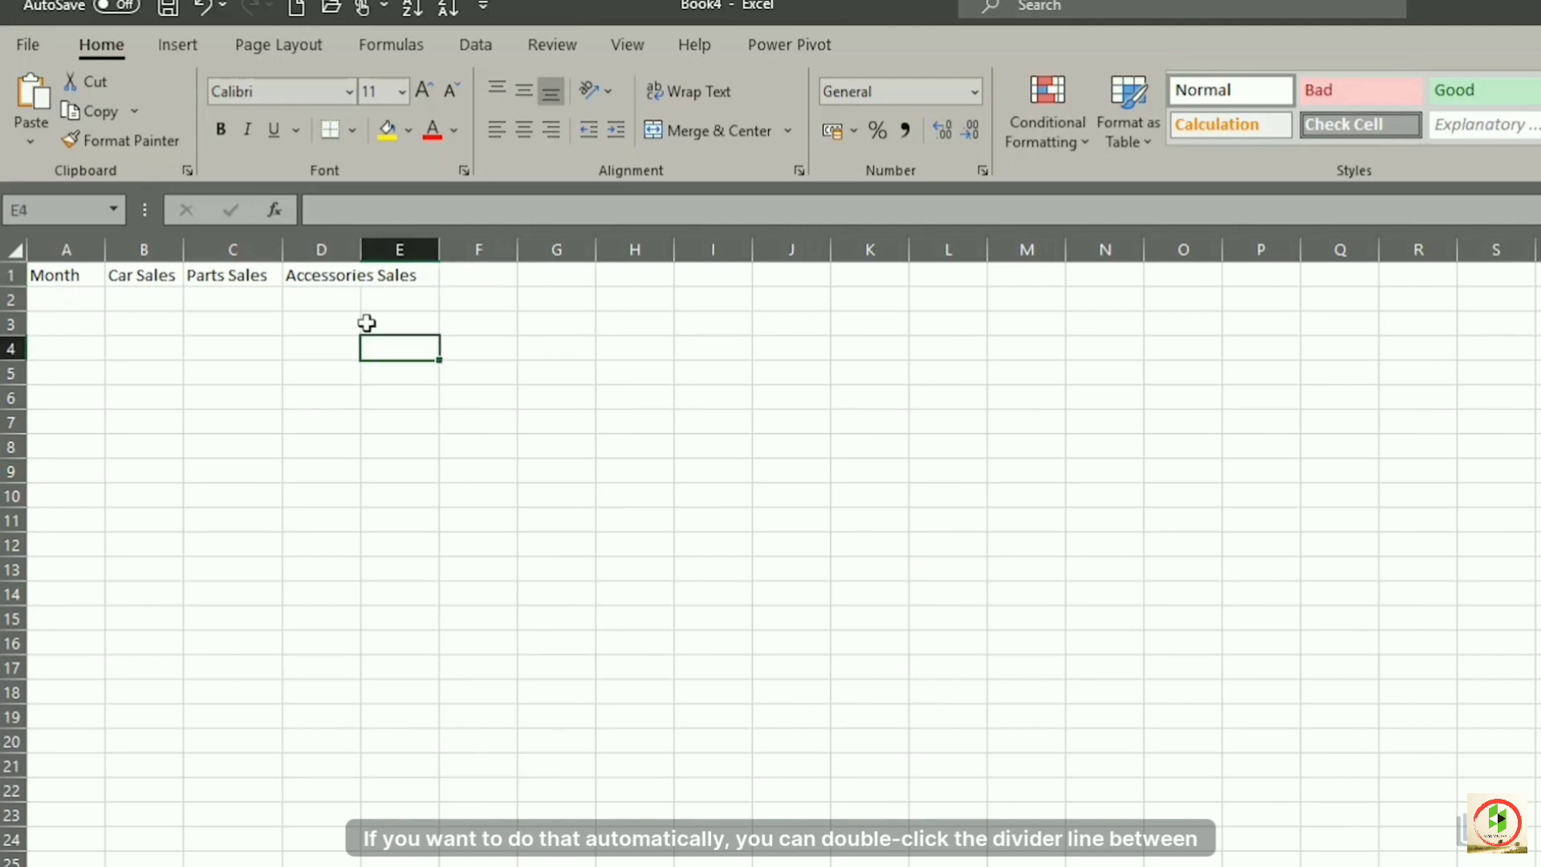
double_click(359, 250)
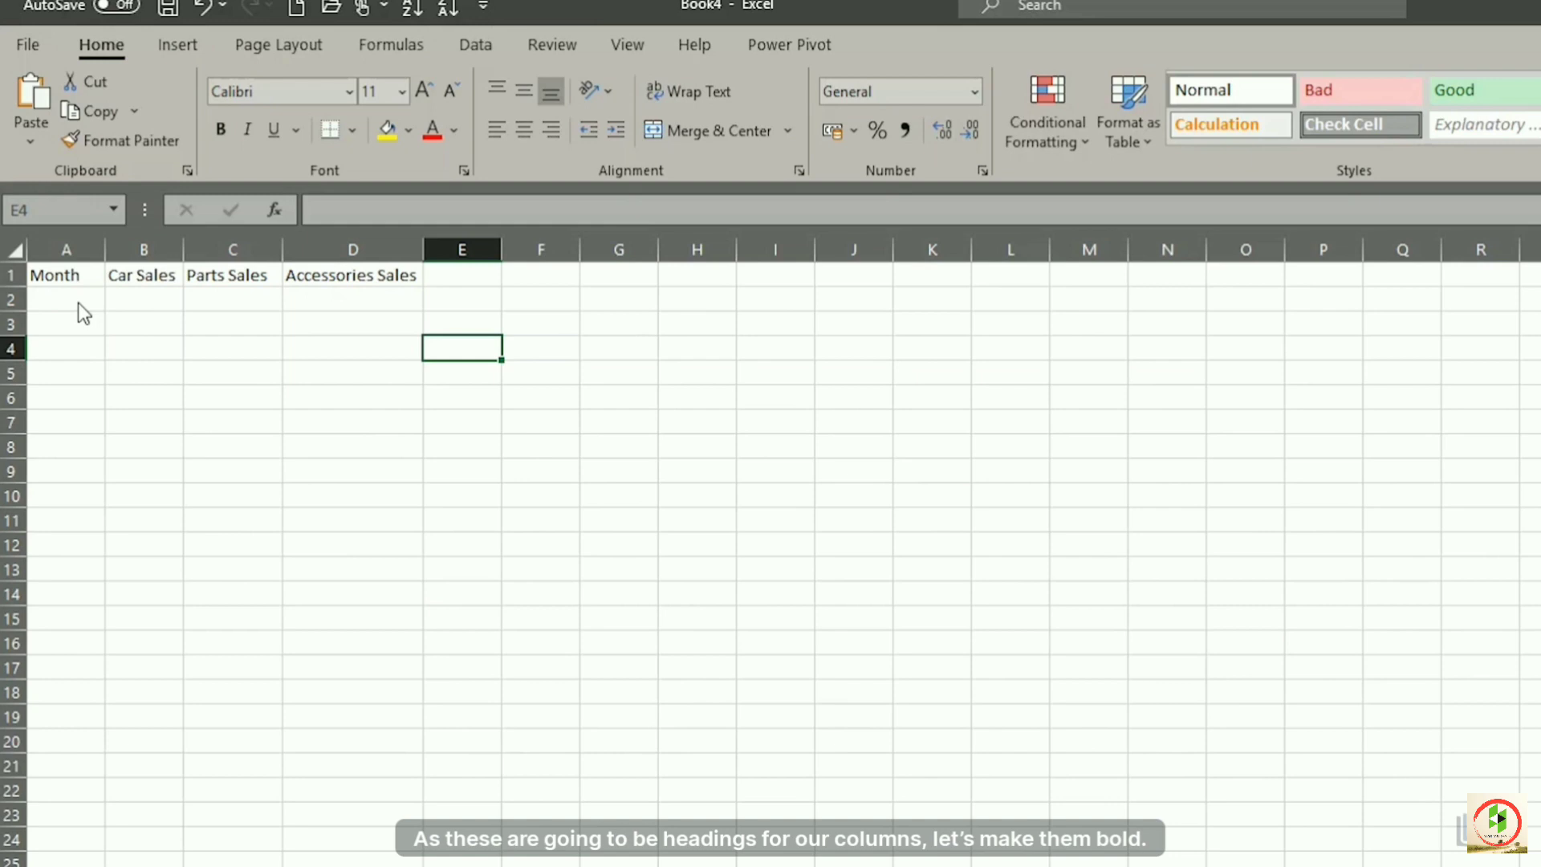
Make the headings in row 1 bold.
click(11, 275)
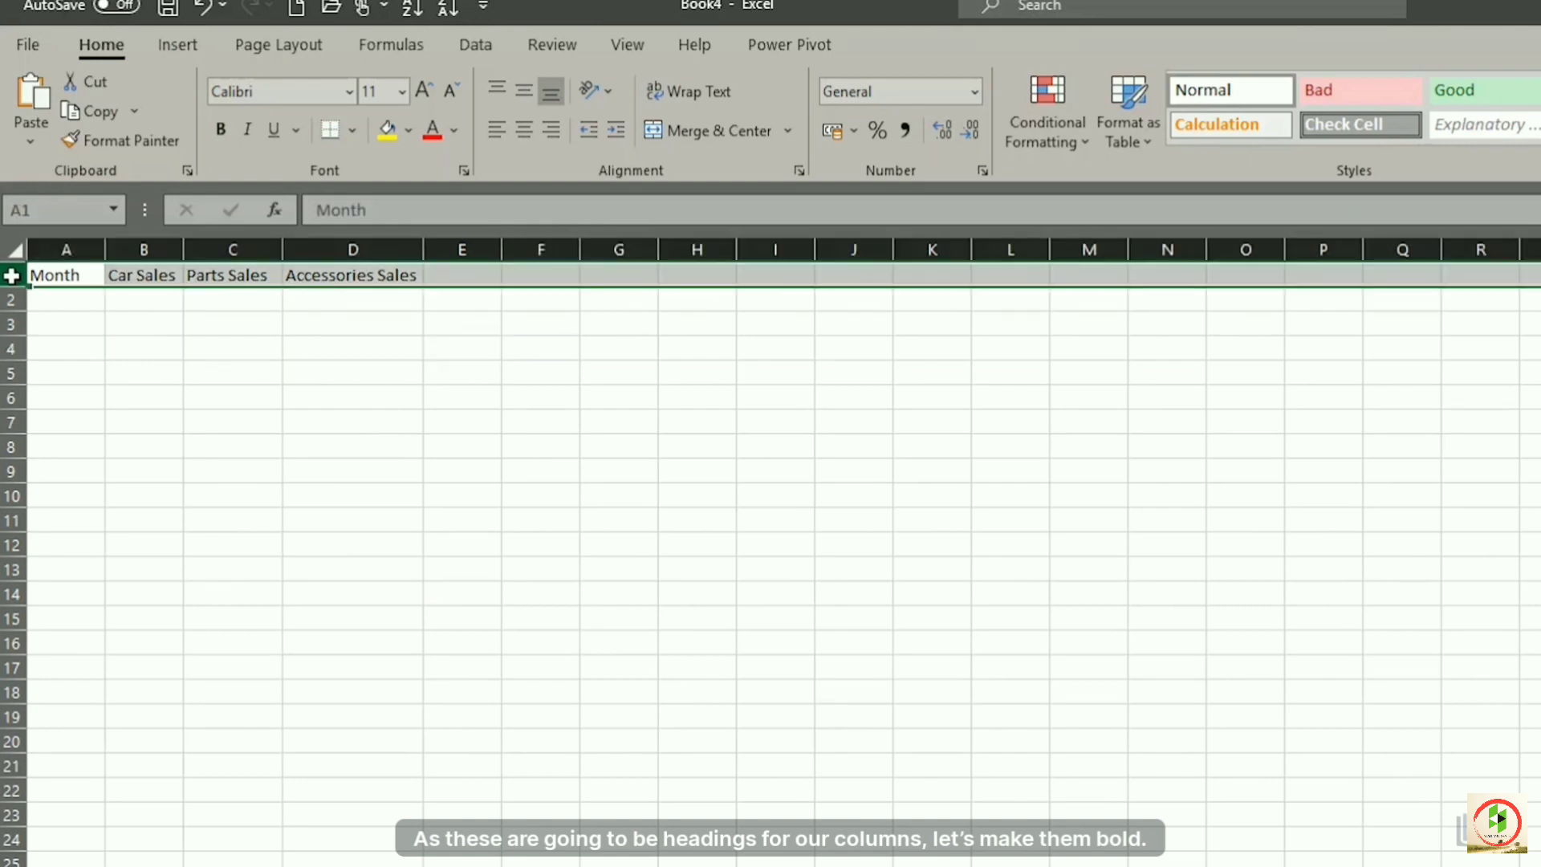
click(222, 128)
click(94, 303)
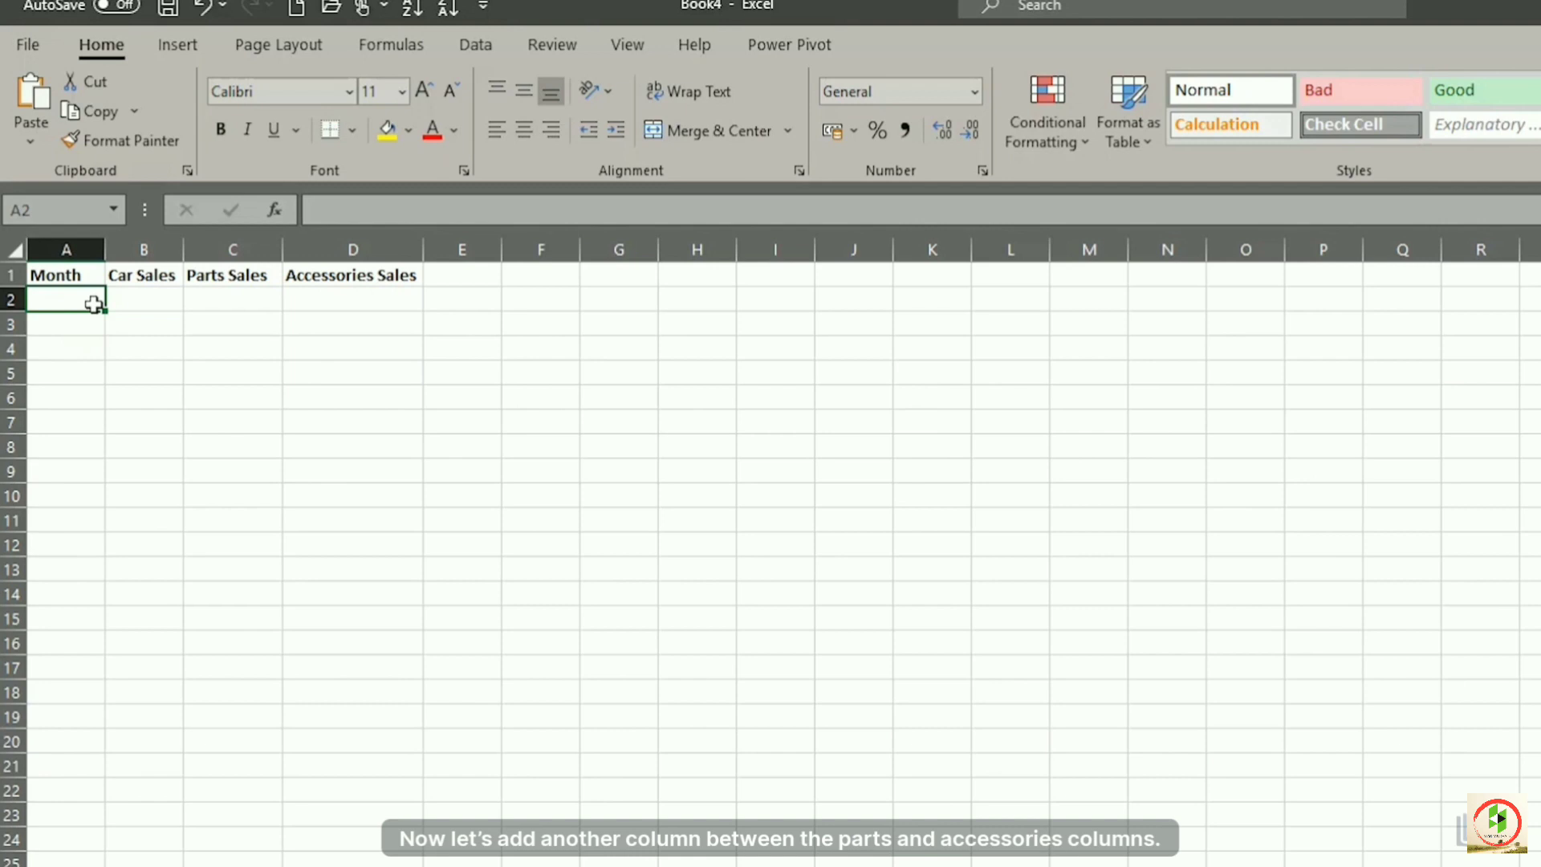
Insert a column between Parts Sales and Accessories Sales and enter the heading Servicing Sales in D1.
click(359, 251)
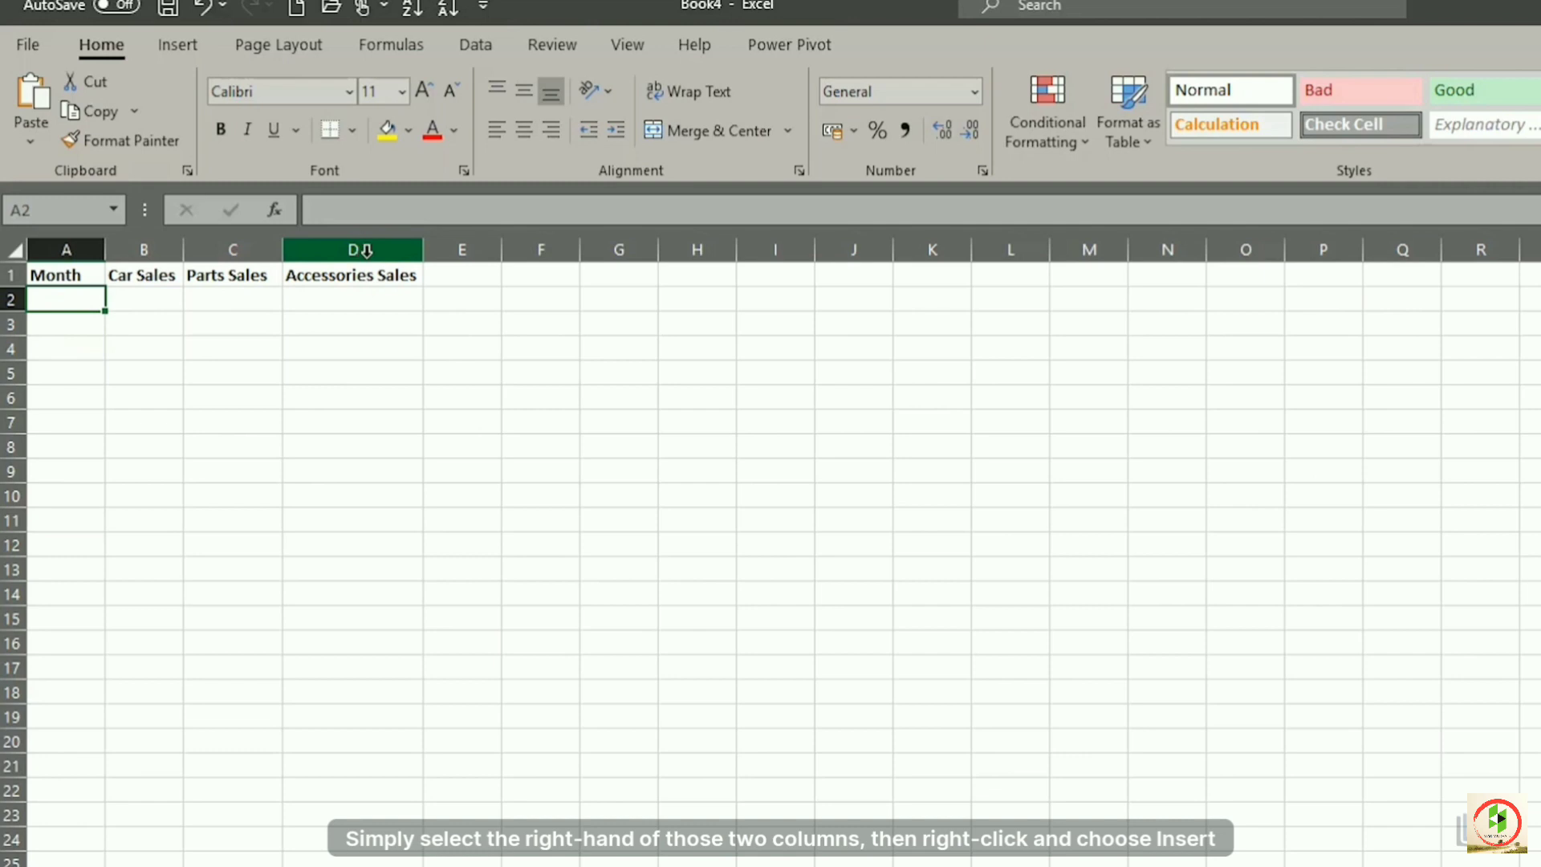
right_click(366, 252)
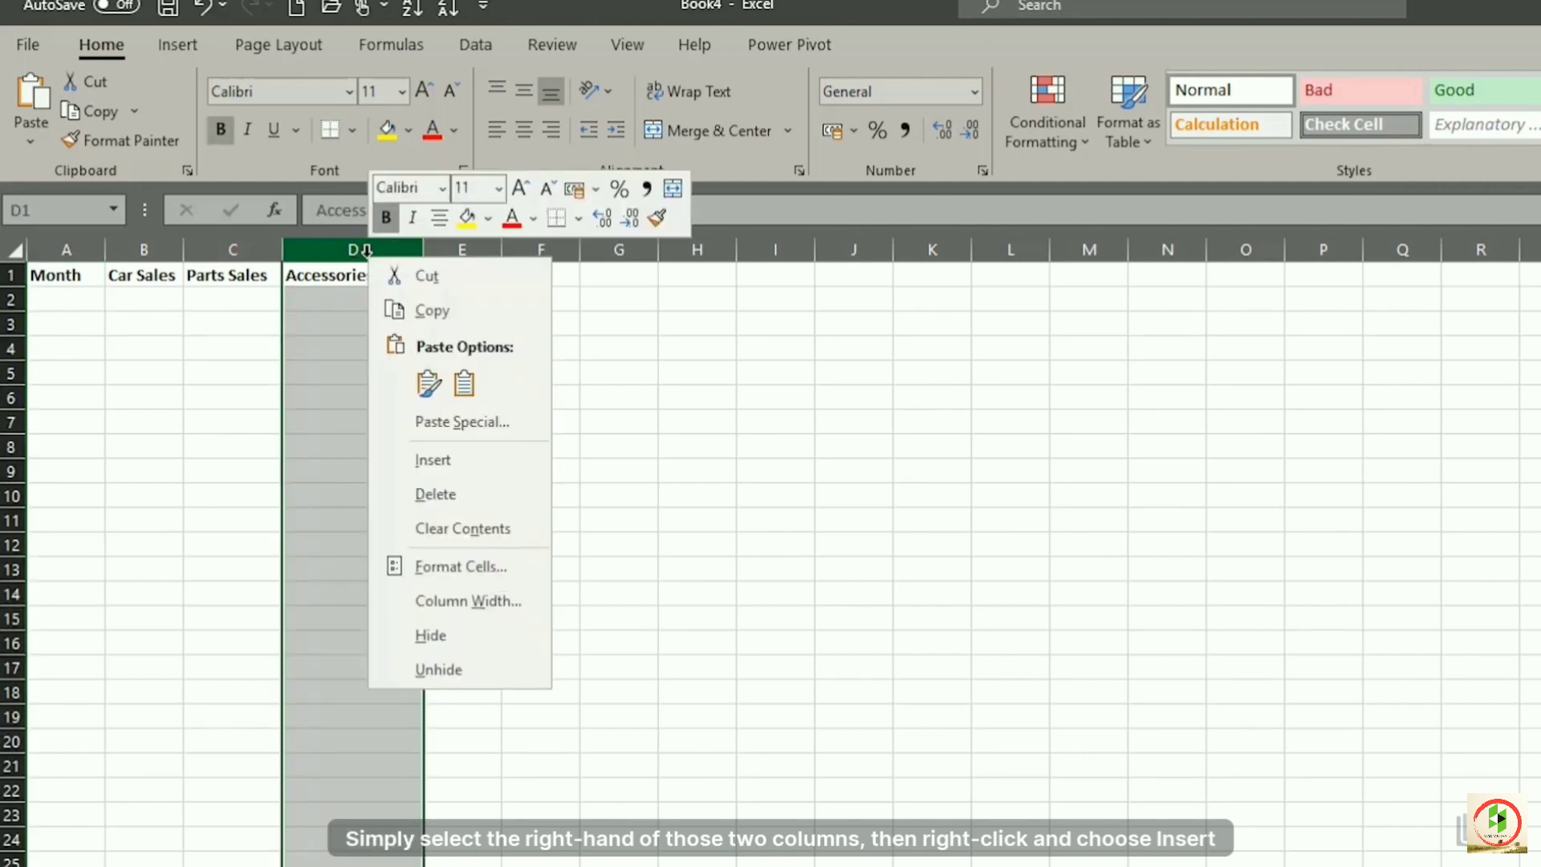
click(425, 460)
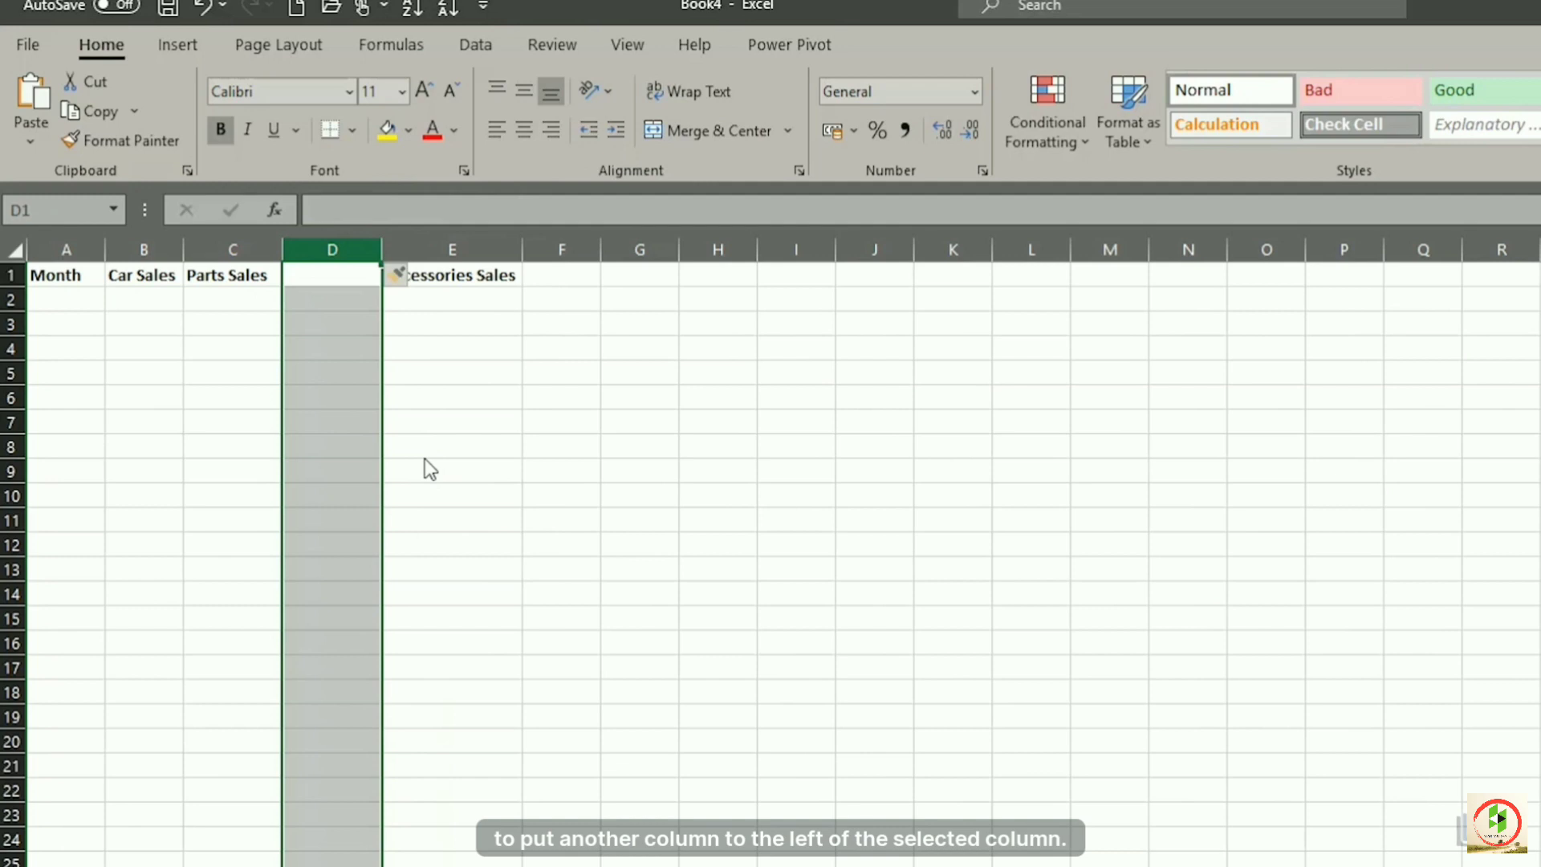
text(S)
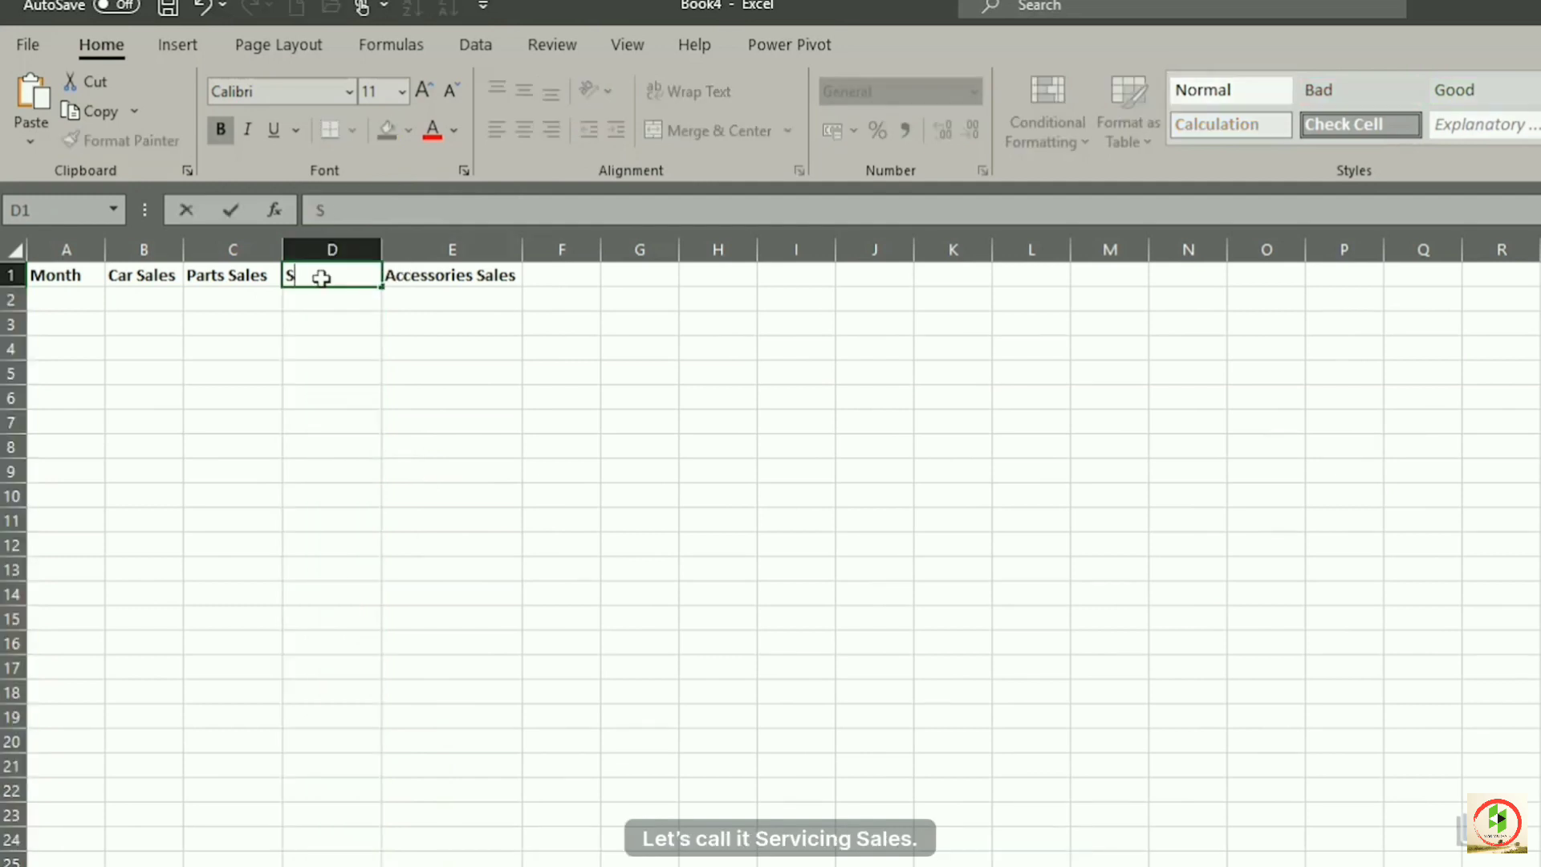
text(ervicing Sales)
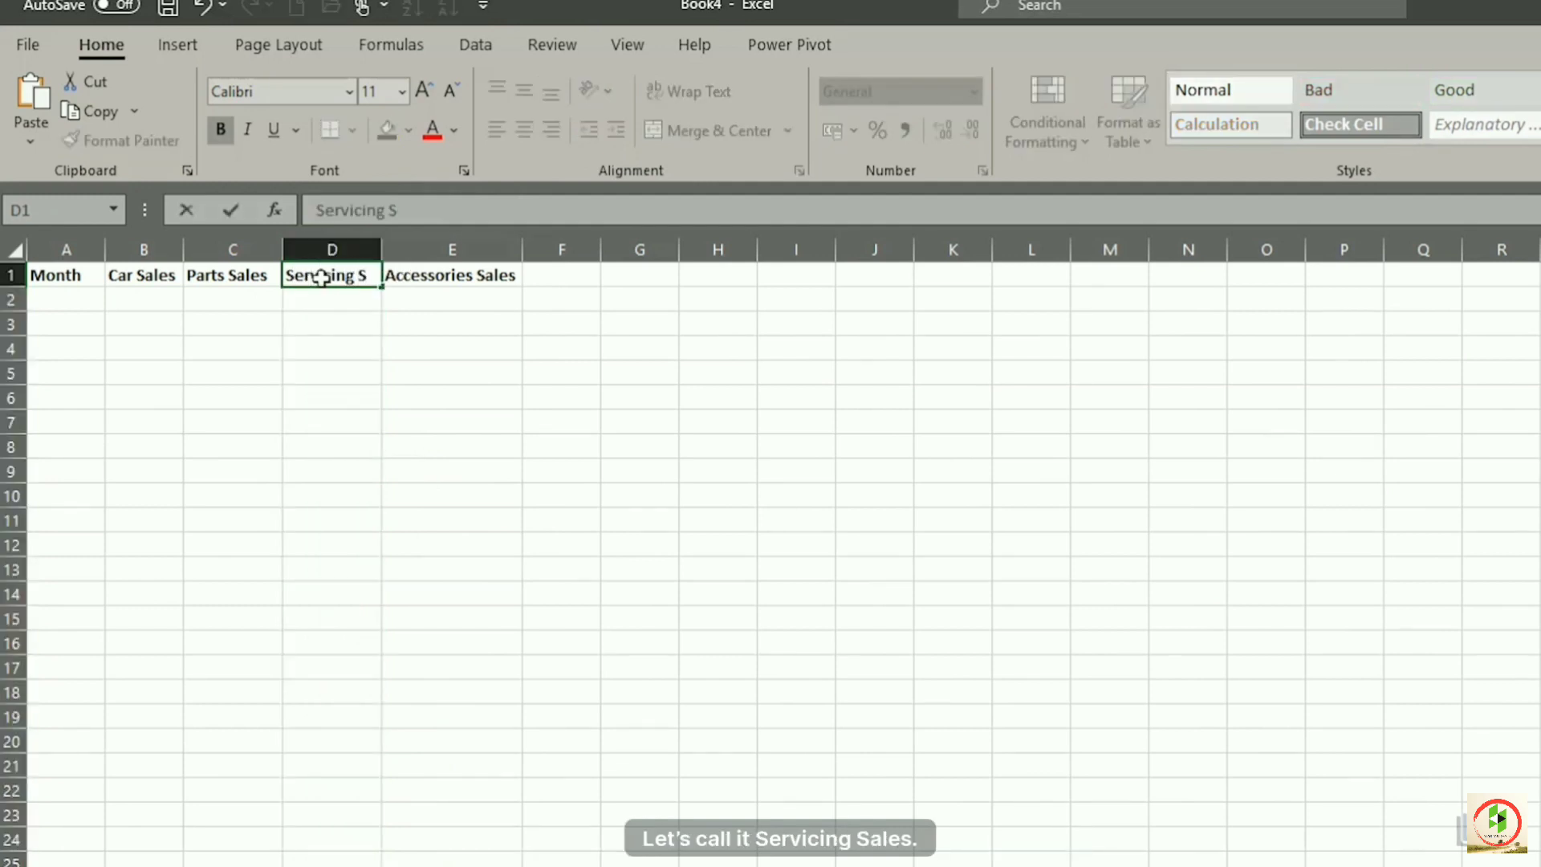
key(Tab)
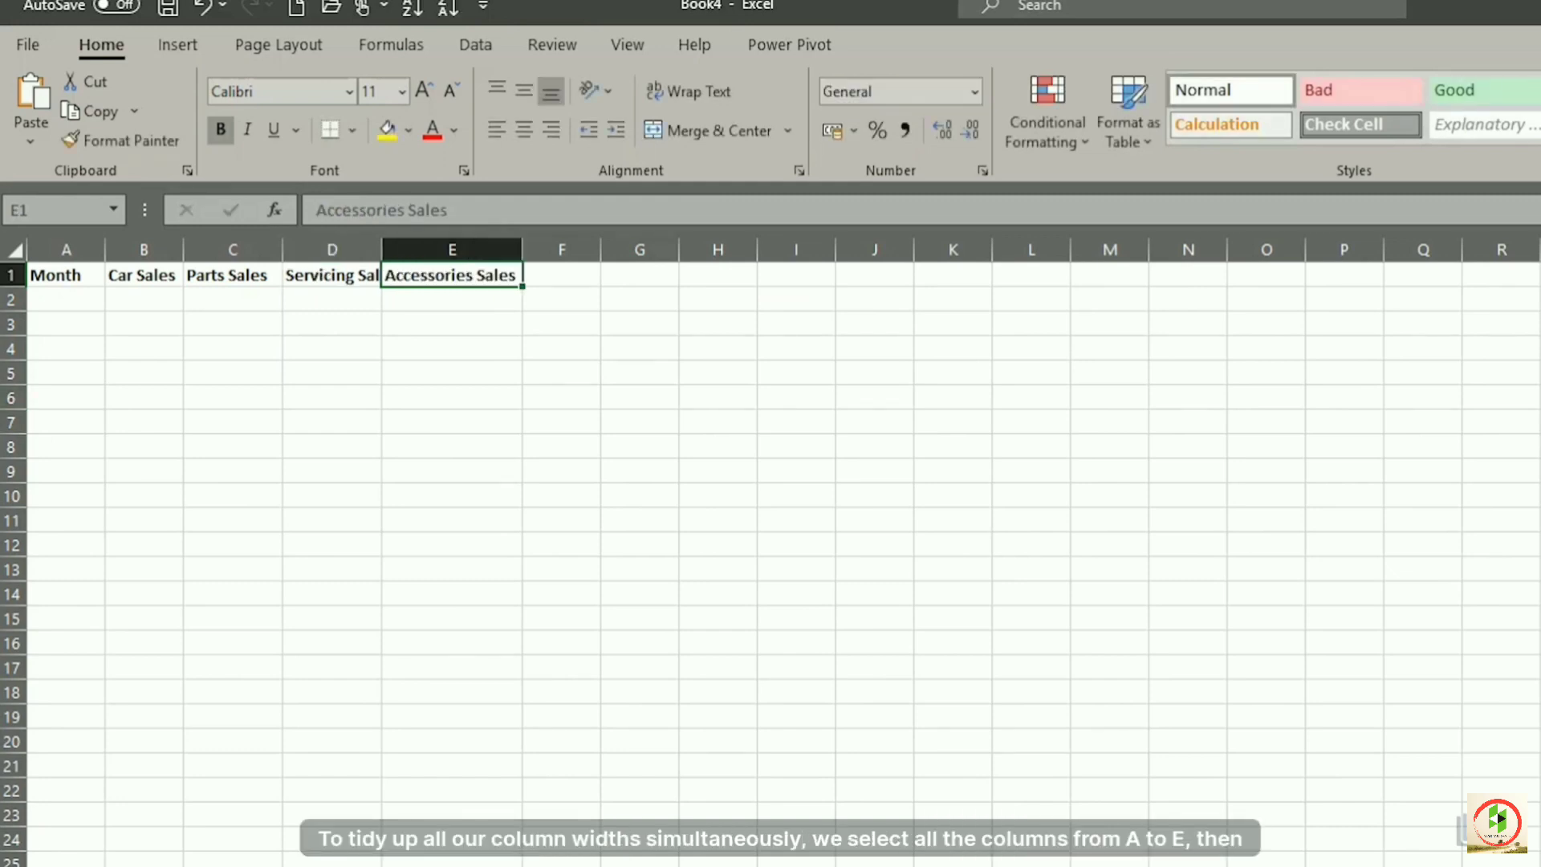
Auto-fit the widths of columns A to E to their contents in one go.
drag(67, 249, 446, 249)
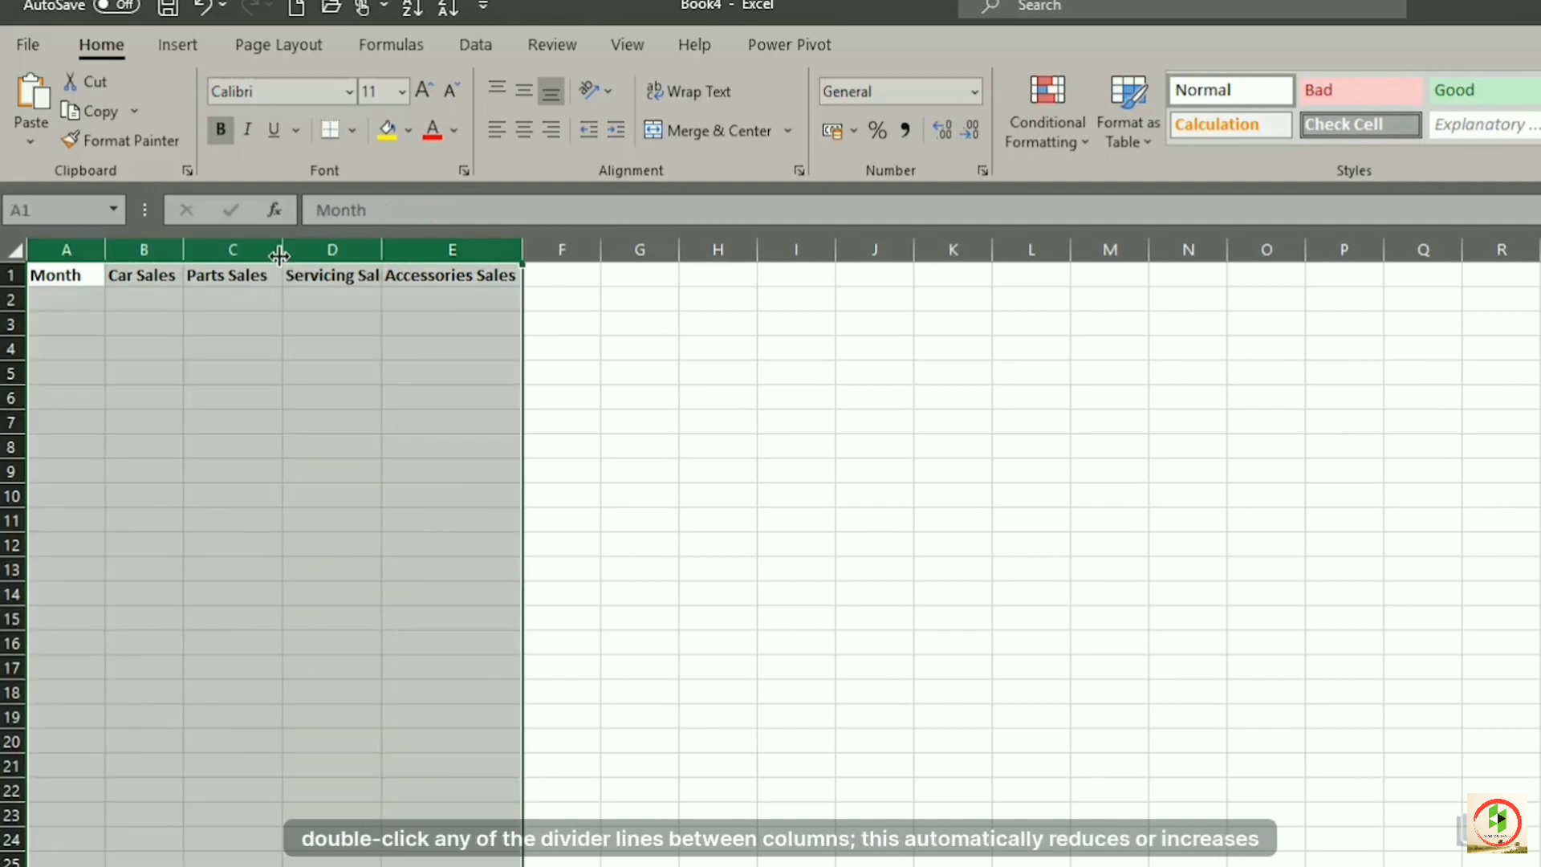
double_click(283, 255)
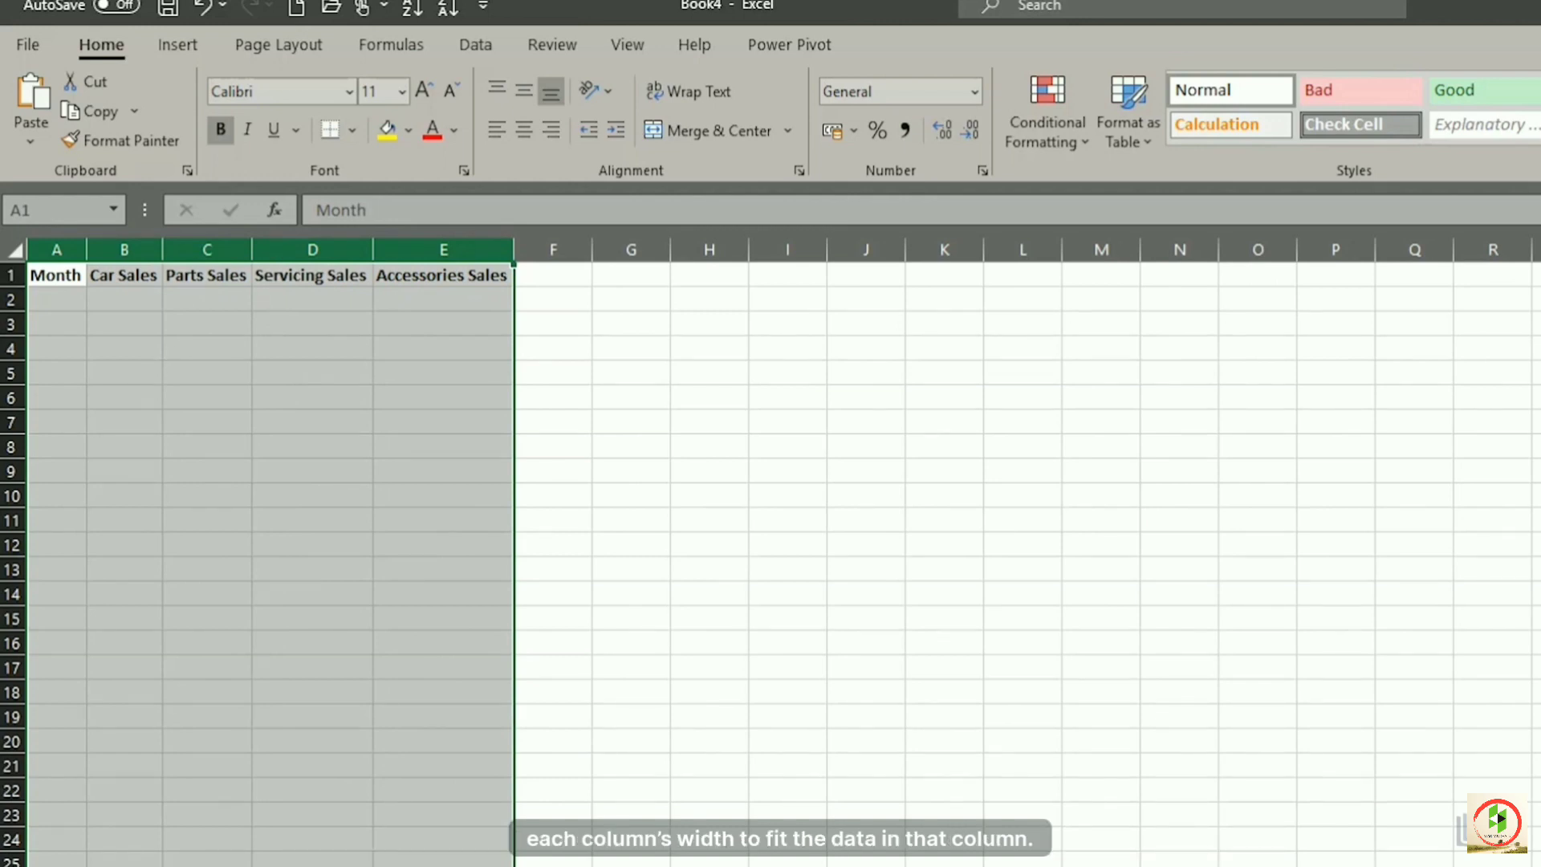
Enter the month abbreviations Jan to Dec down column A in cells A2 to A13.
click(50, 300)
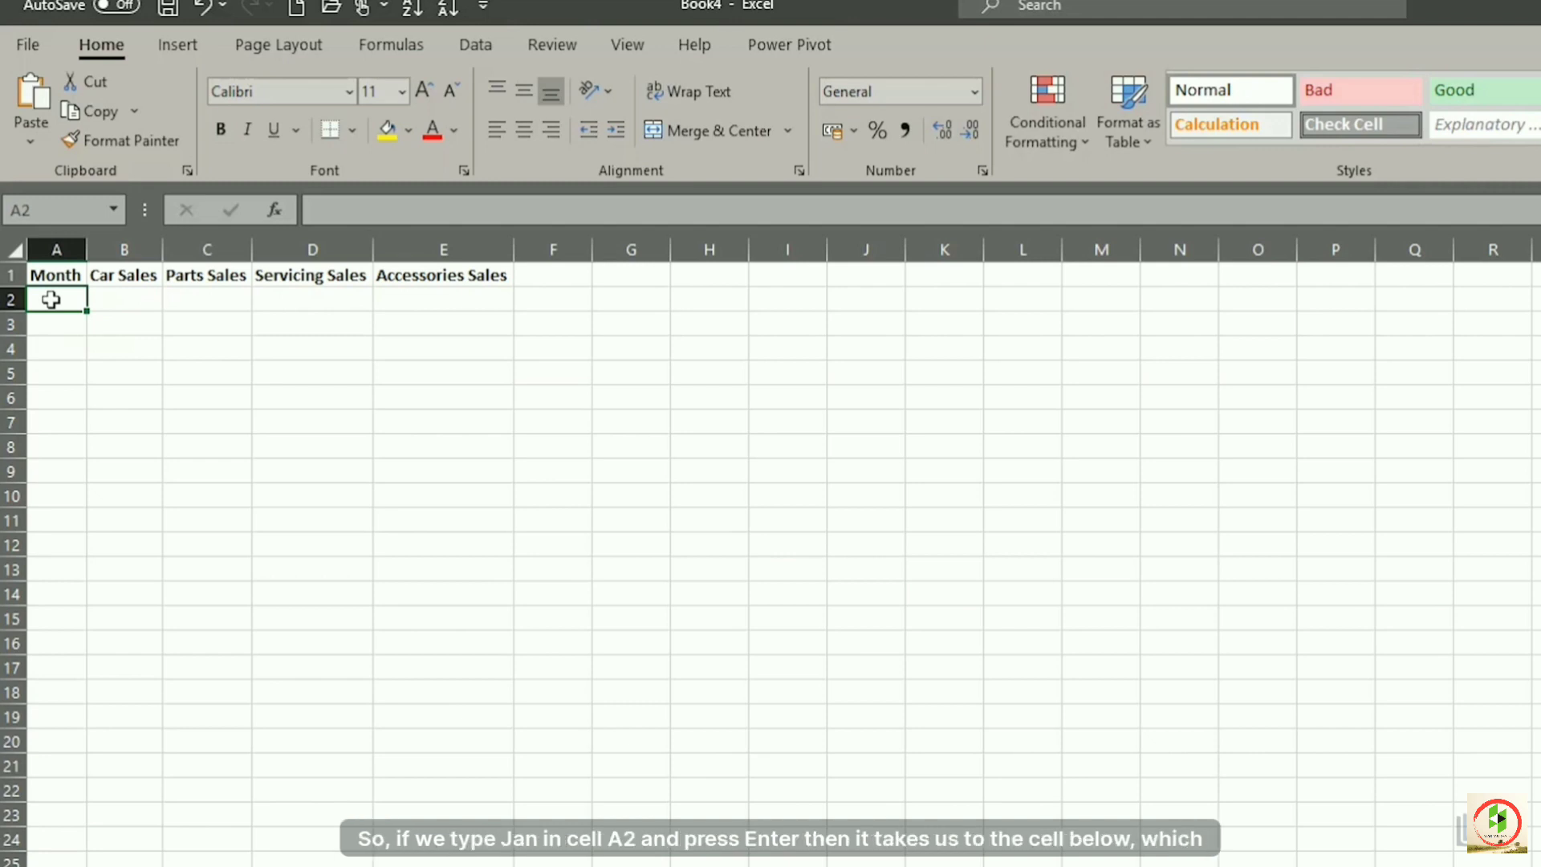
text(Jan)
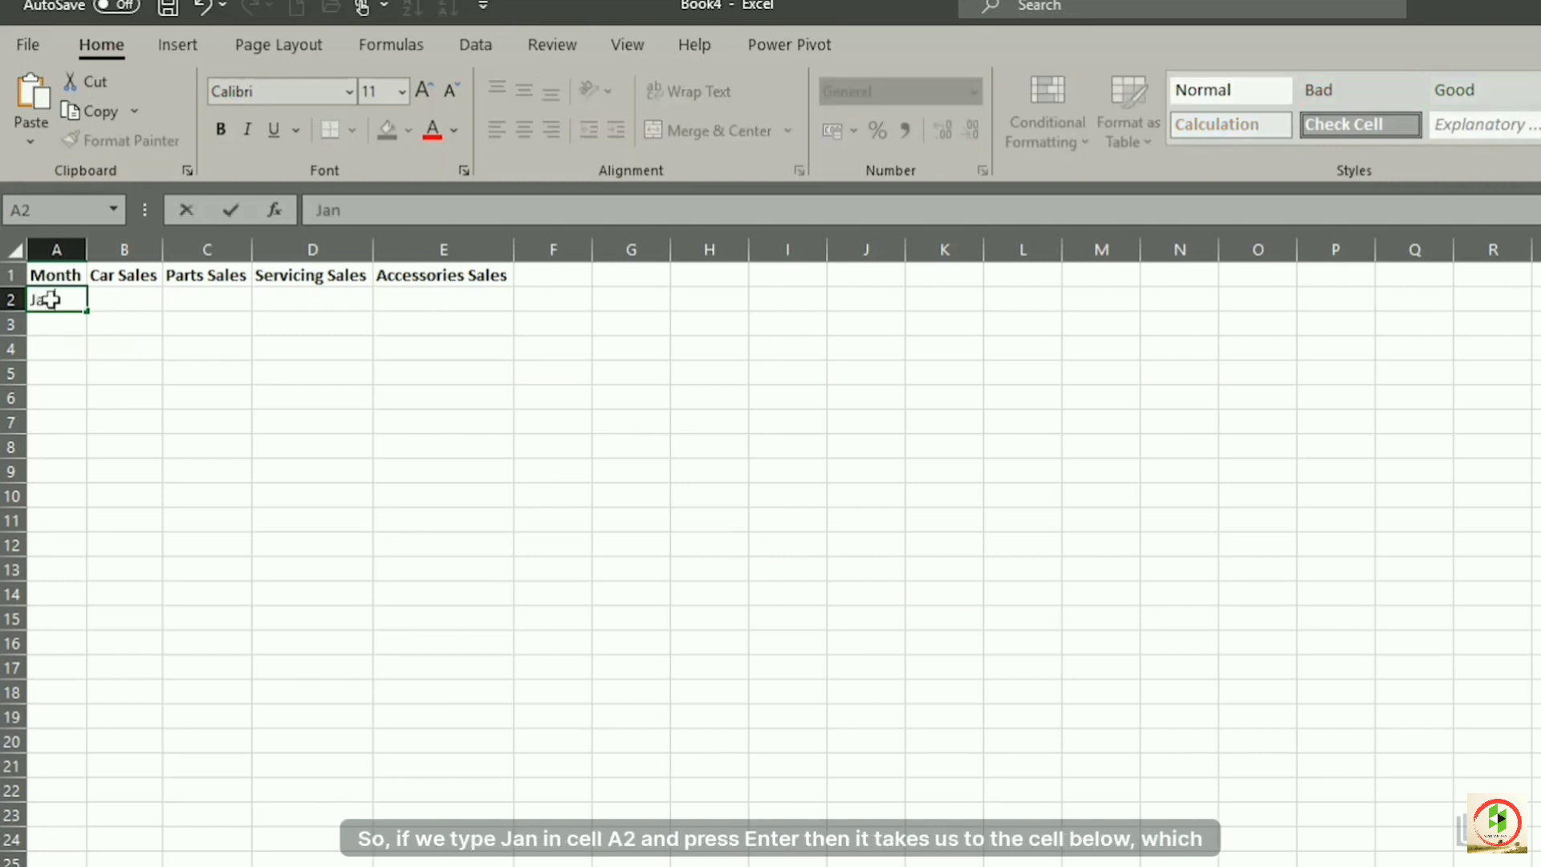
key(Return)
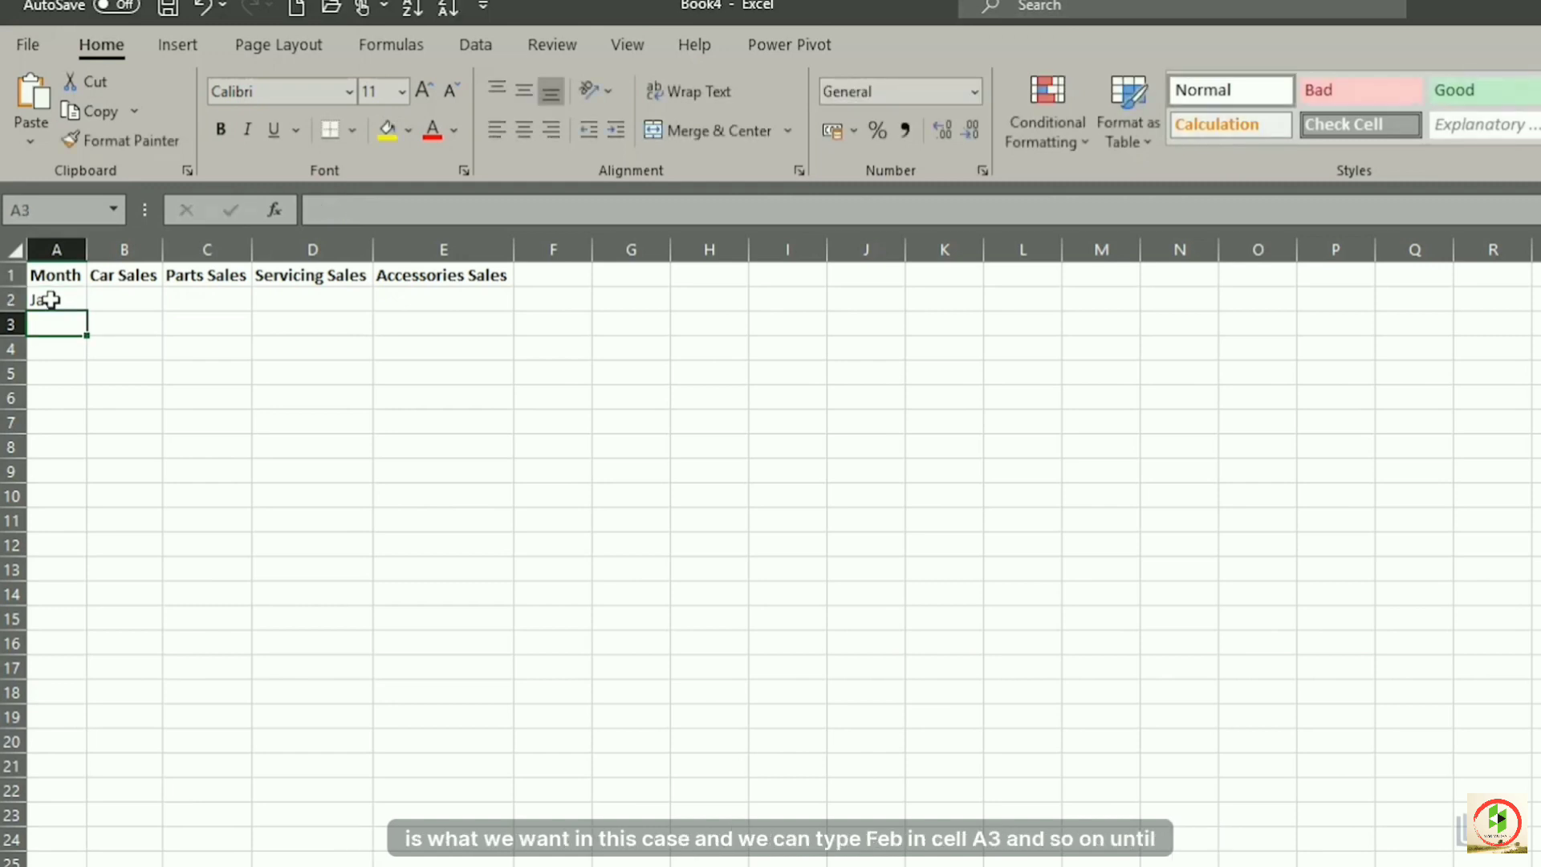
text(Feb)
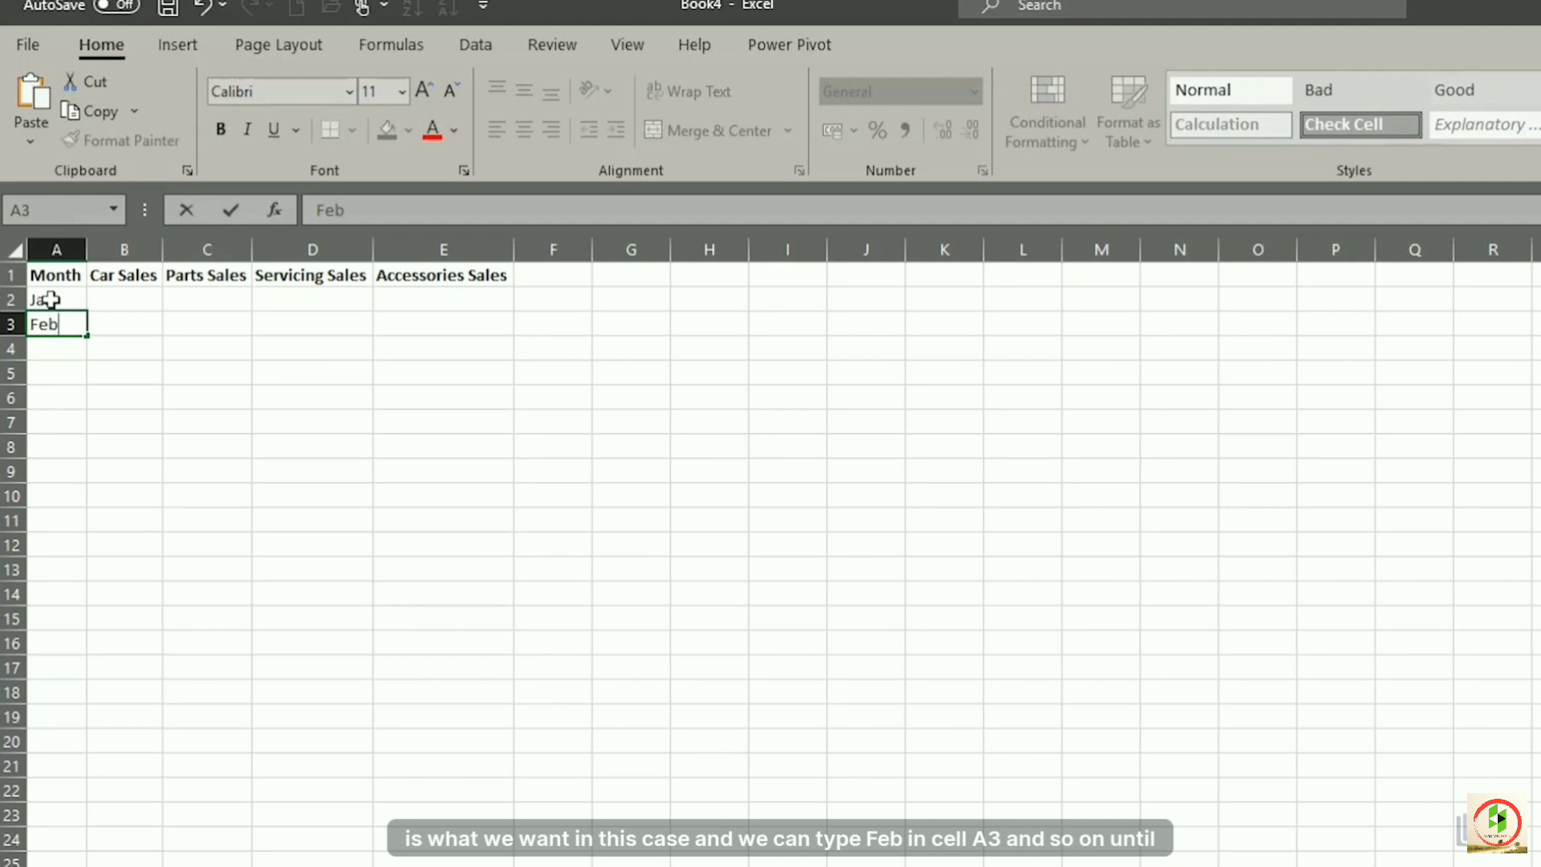
key(Return)
text(Mar)
key(Return)
text(Apr)
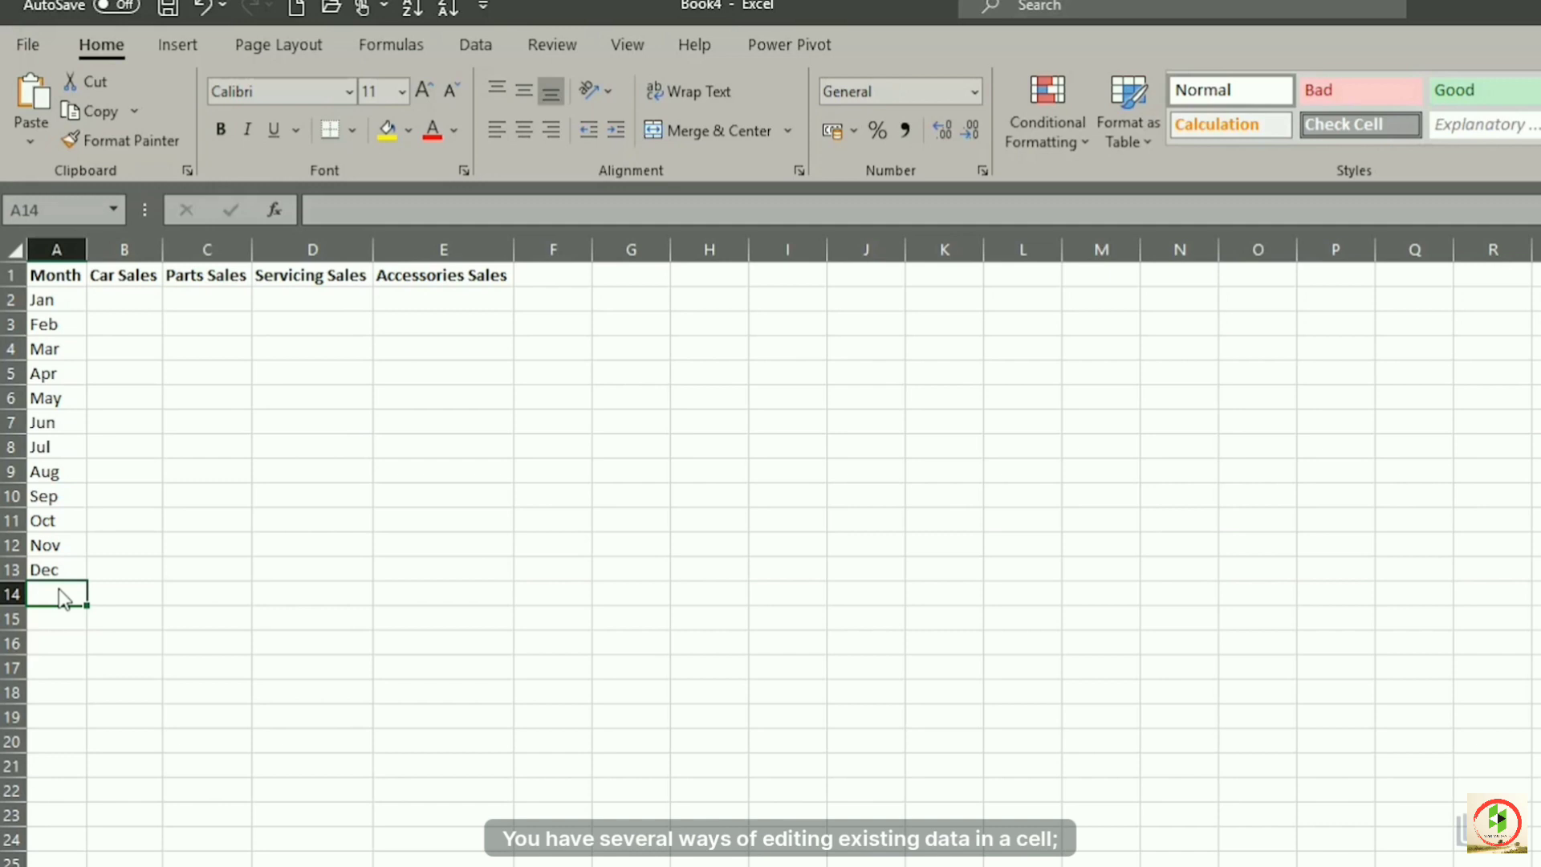
Try overwriting the whole Servicing Sales heading in cell D1 with Servicing, and discard the entry.
click(317, 275)
text(Servicing)
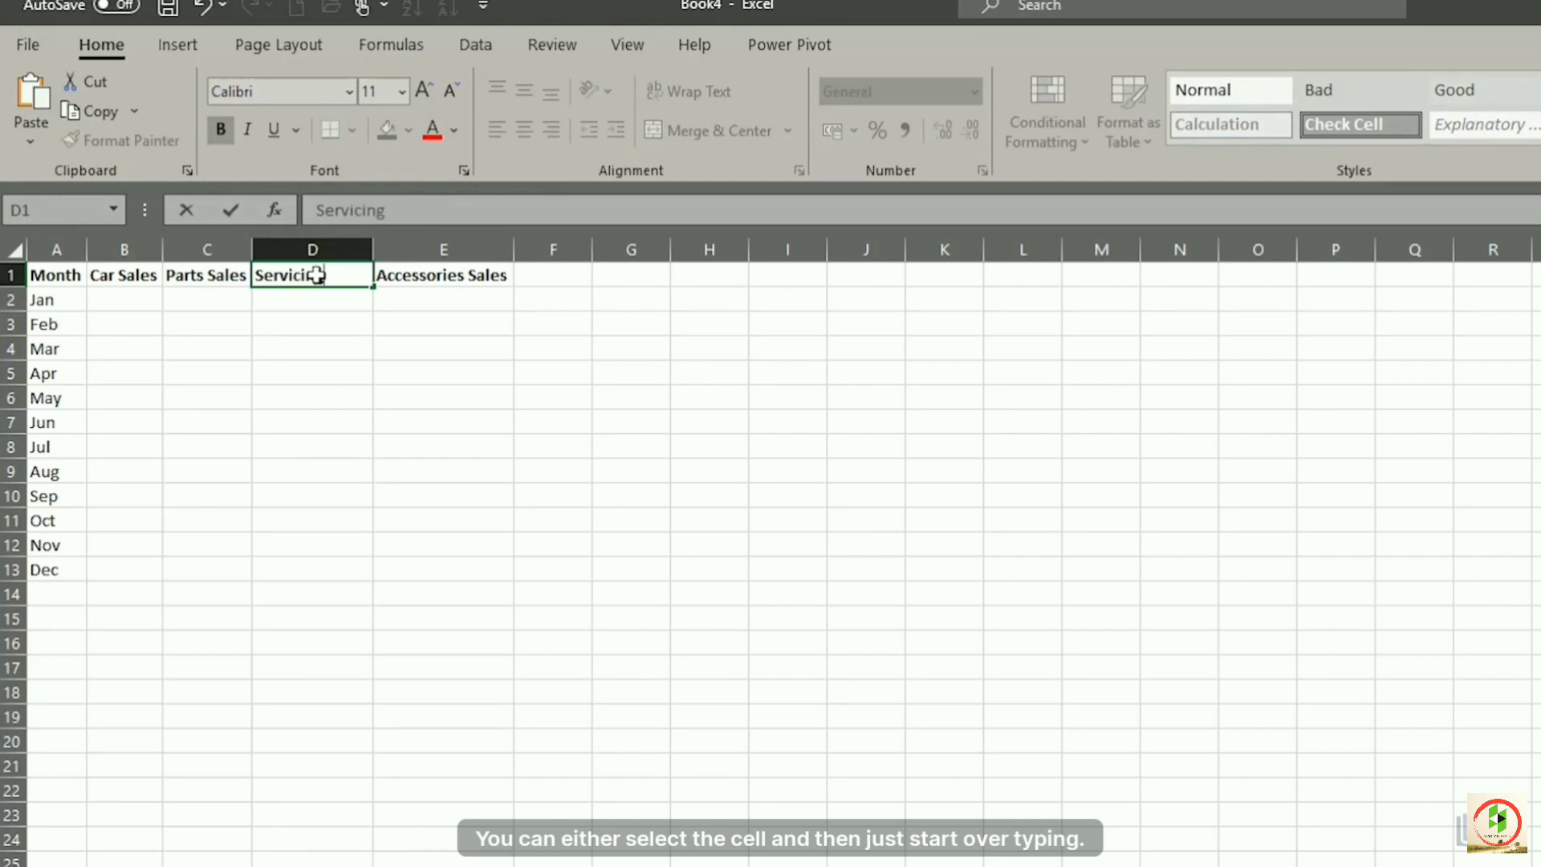
key(Escape)
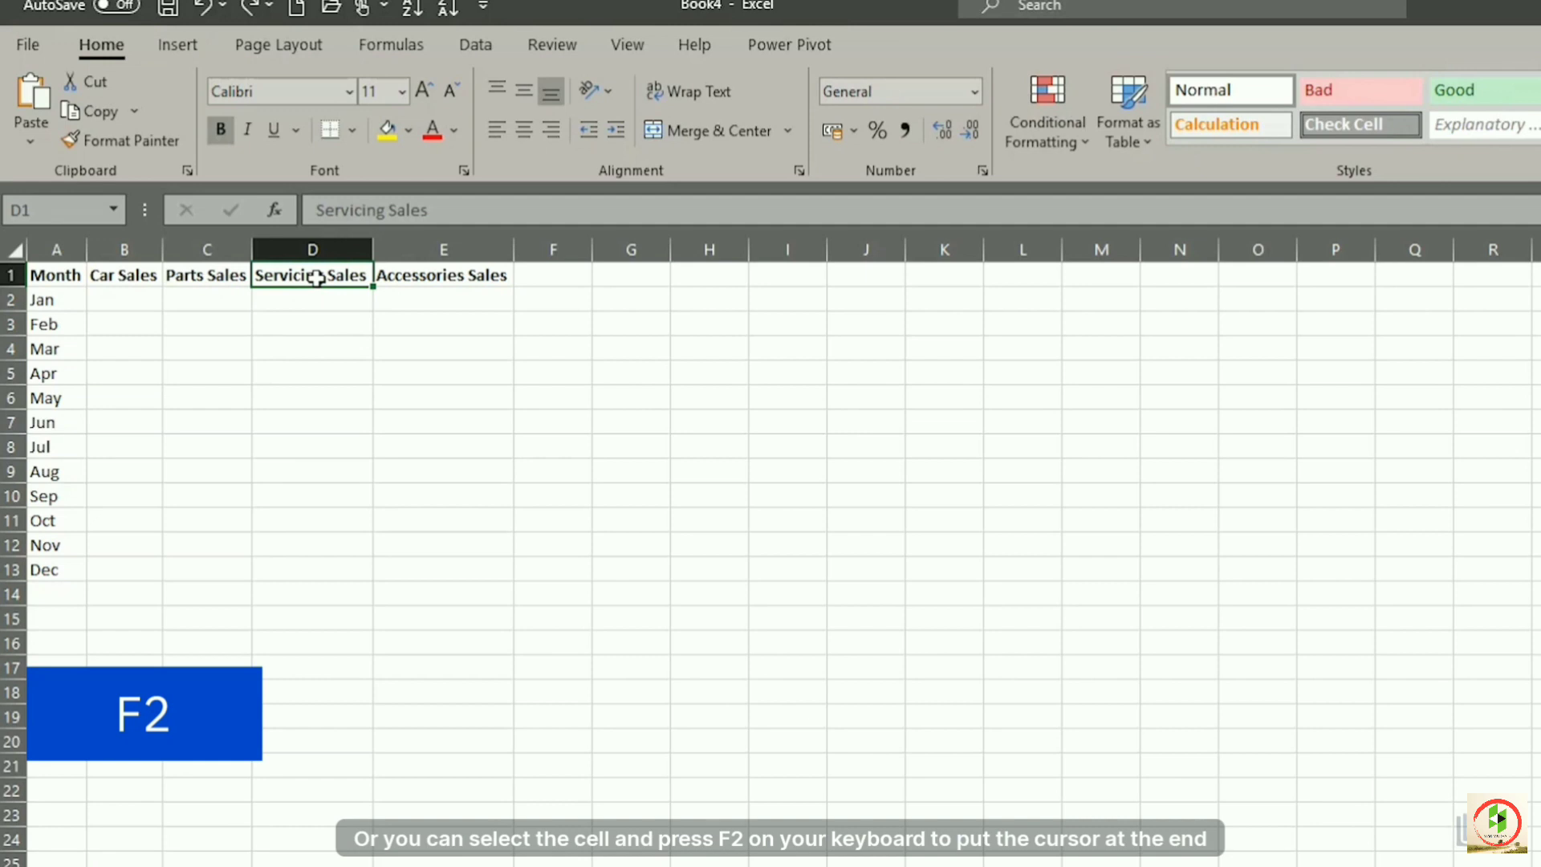
Remove the word Sales from the end of the heading in D1, and undo the change.
key(F2)
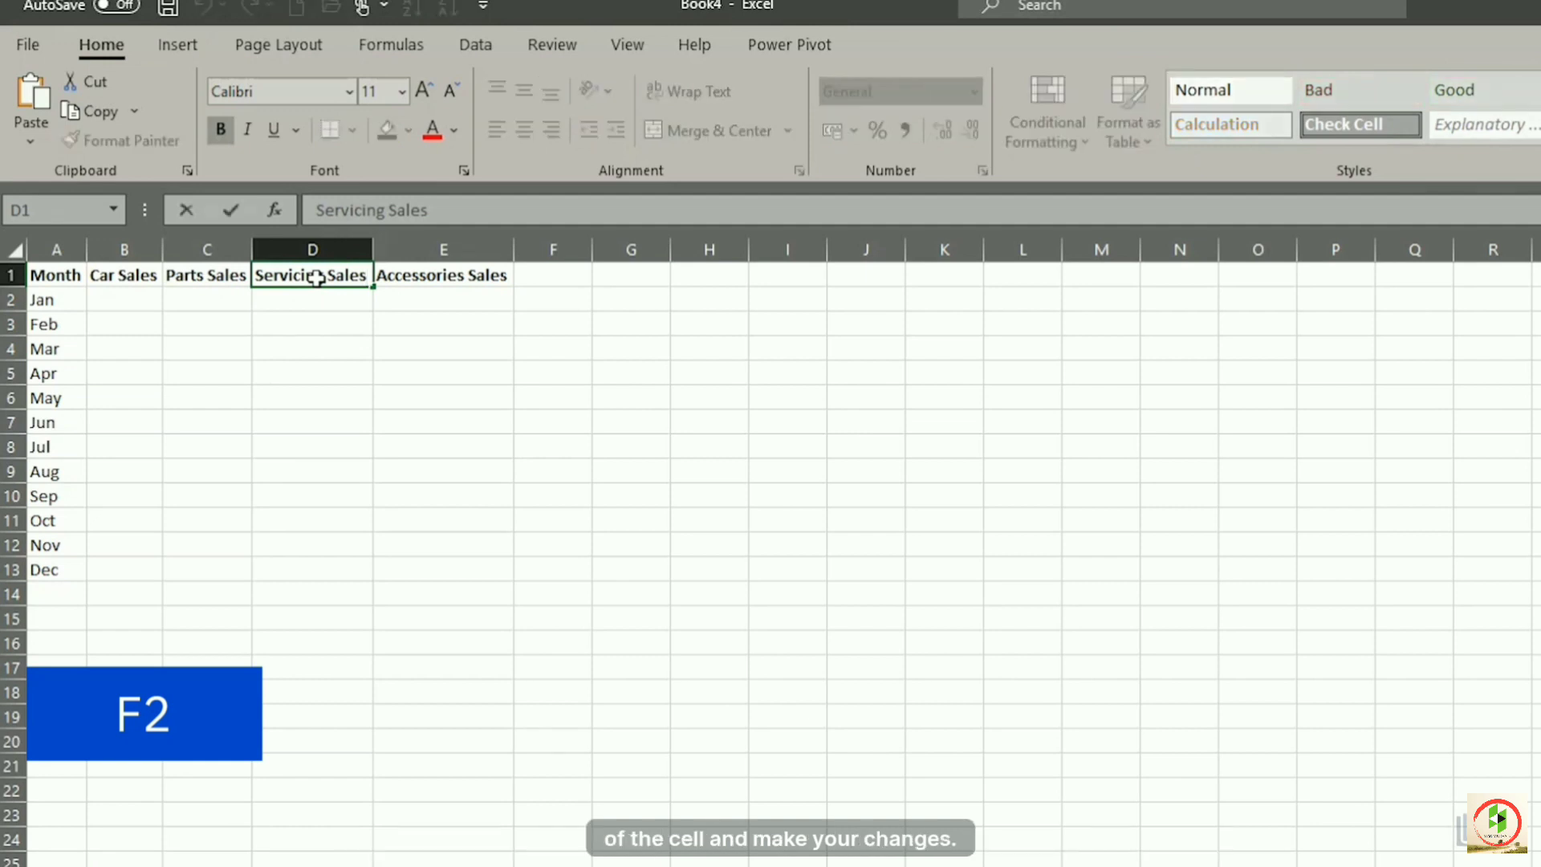
key(BackSpace)
key(BackSpace)
key(BackSpace)
key(BackSpace)
key(BackSpace)
key(BackSpace)
key(Return)
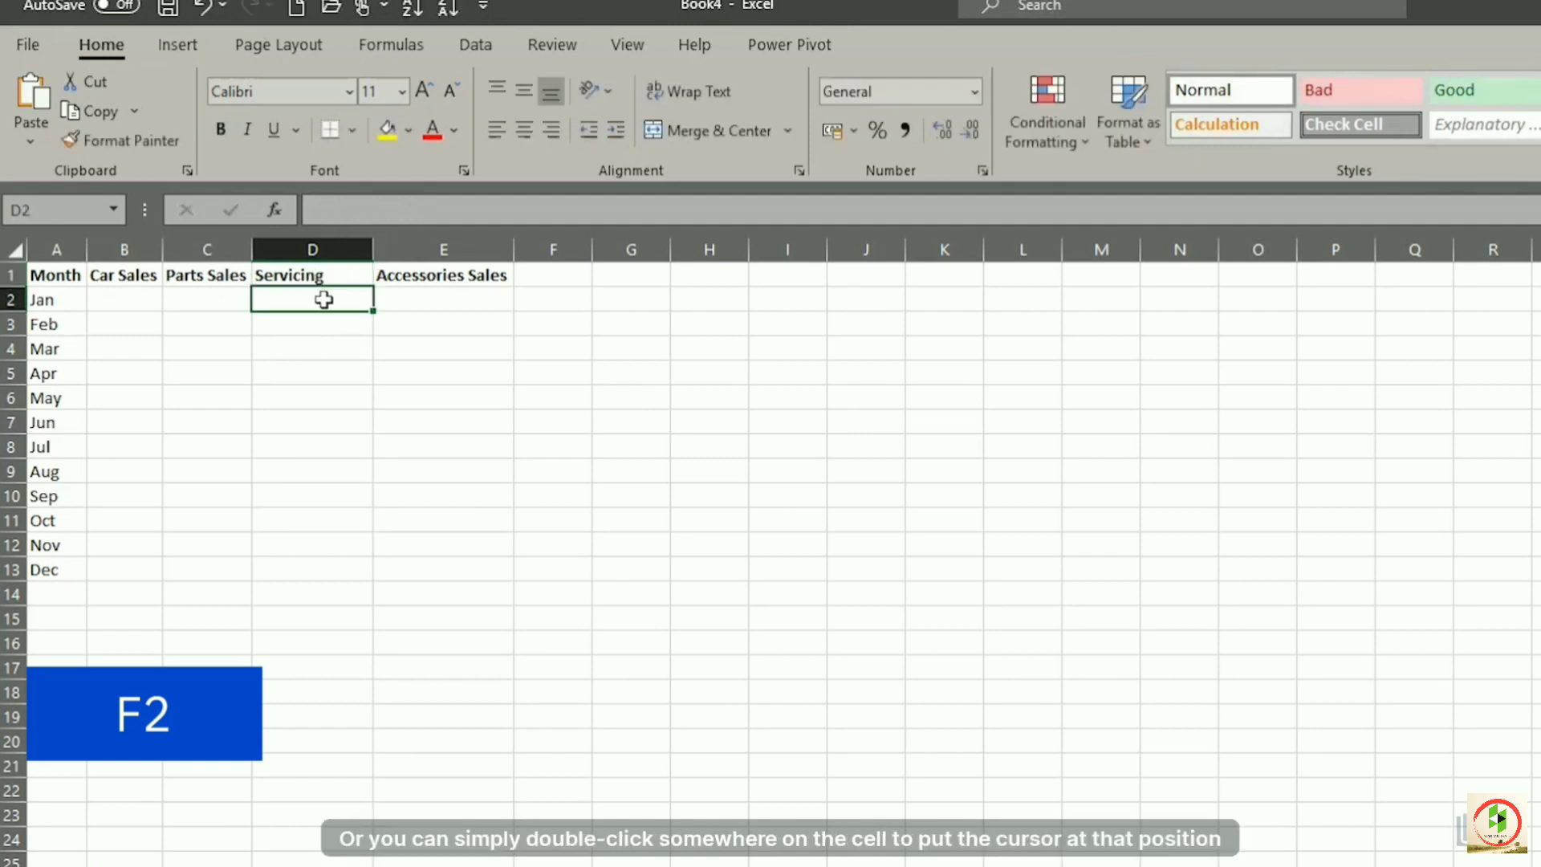
key(ctrl+z)
Start deleting Sales from the D1 heading directly in the cell, and cancel the edit.
double_click(315, 277)
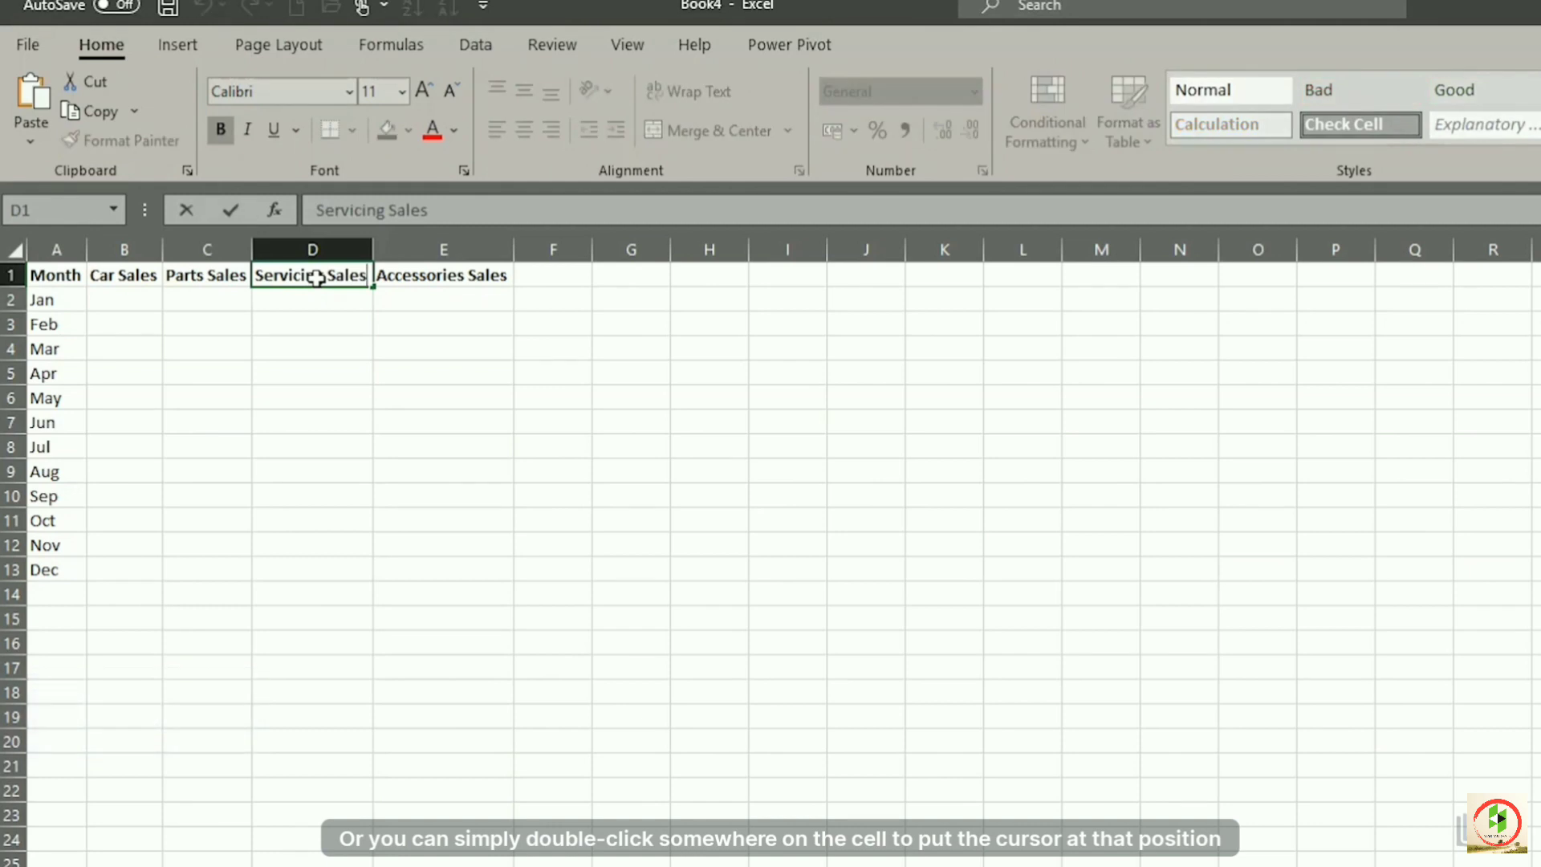
key(BackSpace)
key(BackSpace)
key(BackSpace)
key(BackSpace)
key(BackSpace)
key(BackSpace)
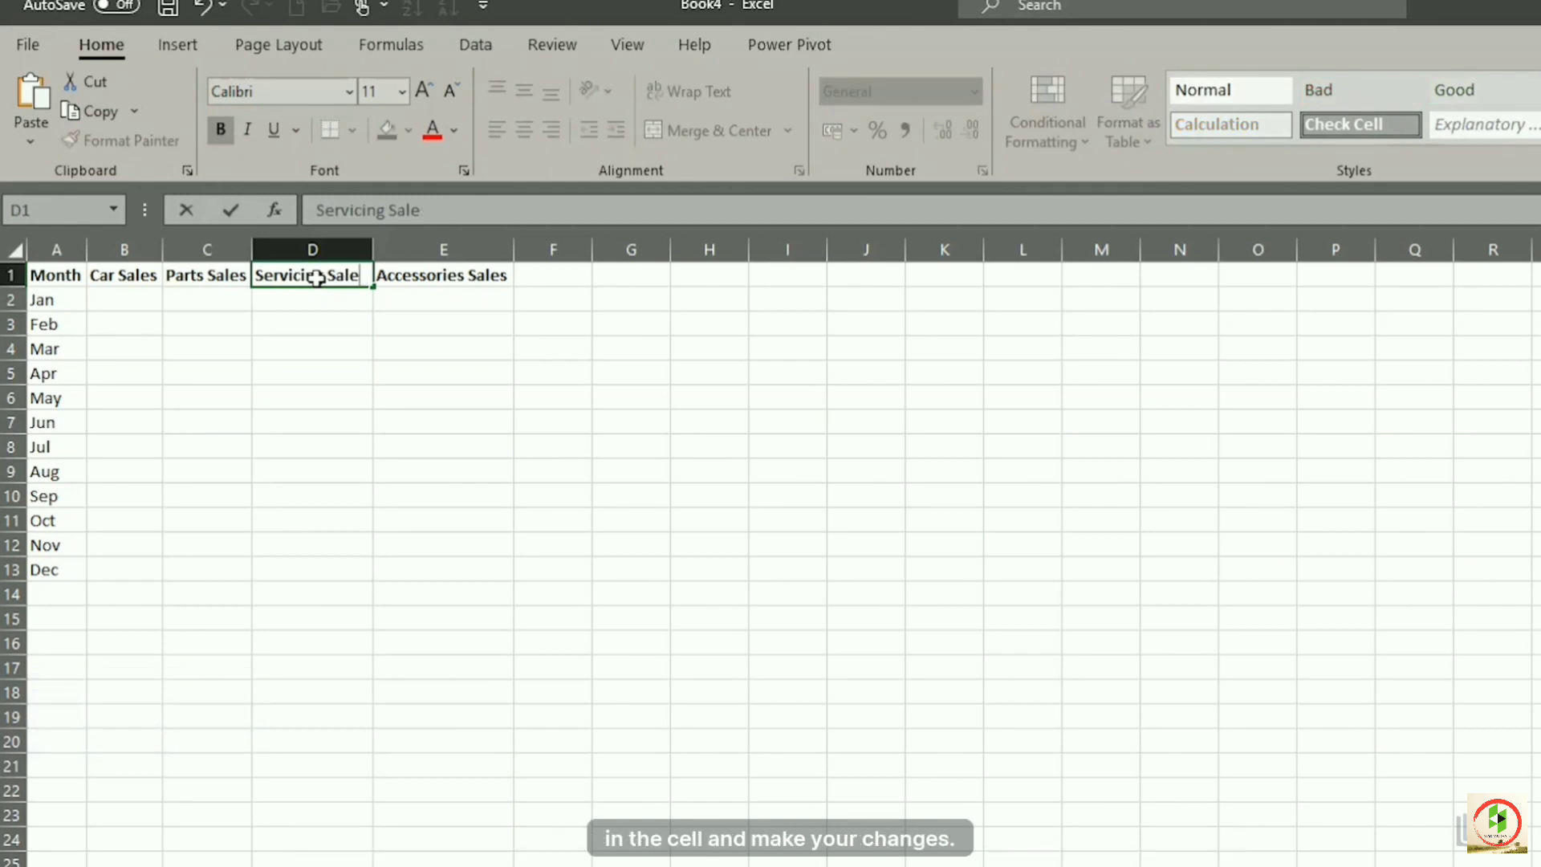
key(Escape)
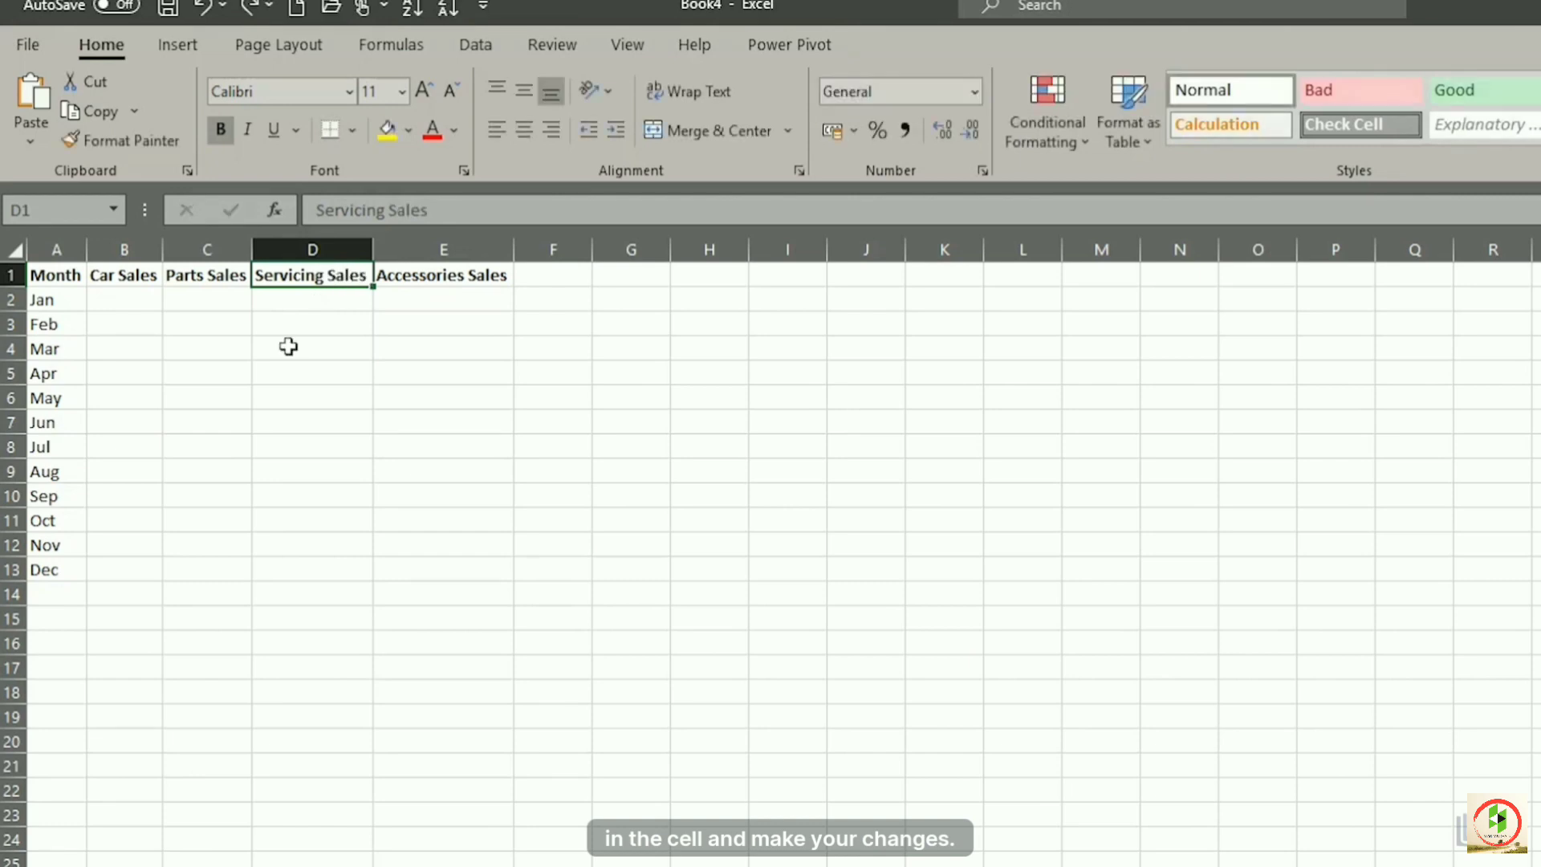
Shorten the heading in cell D1 to Servicing.
click(365, 209)
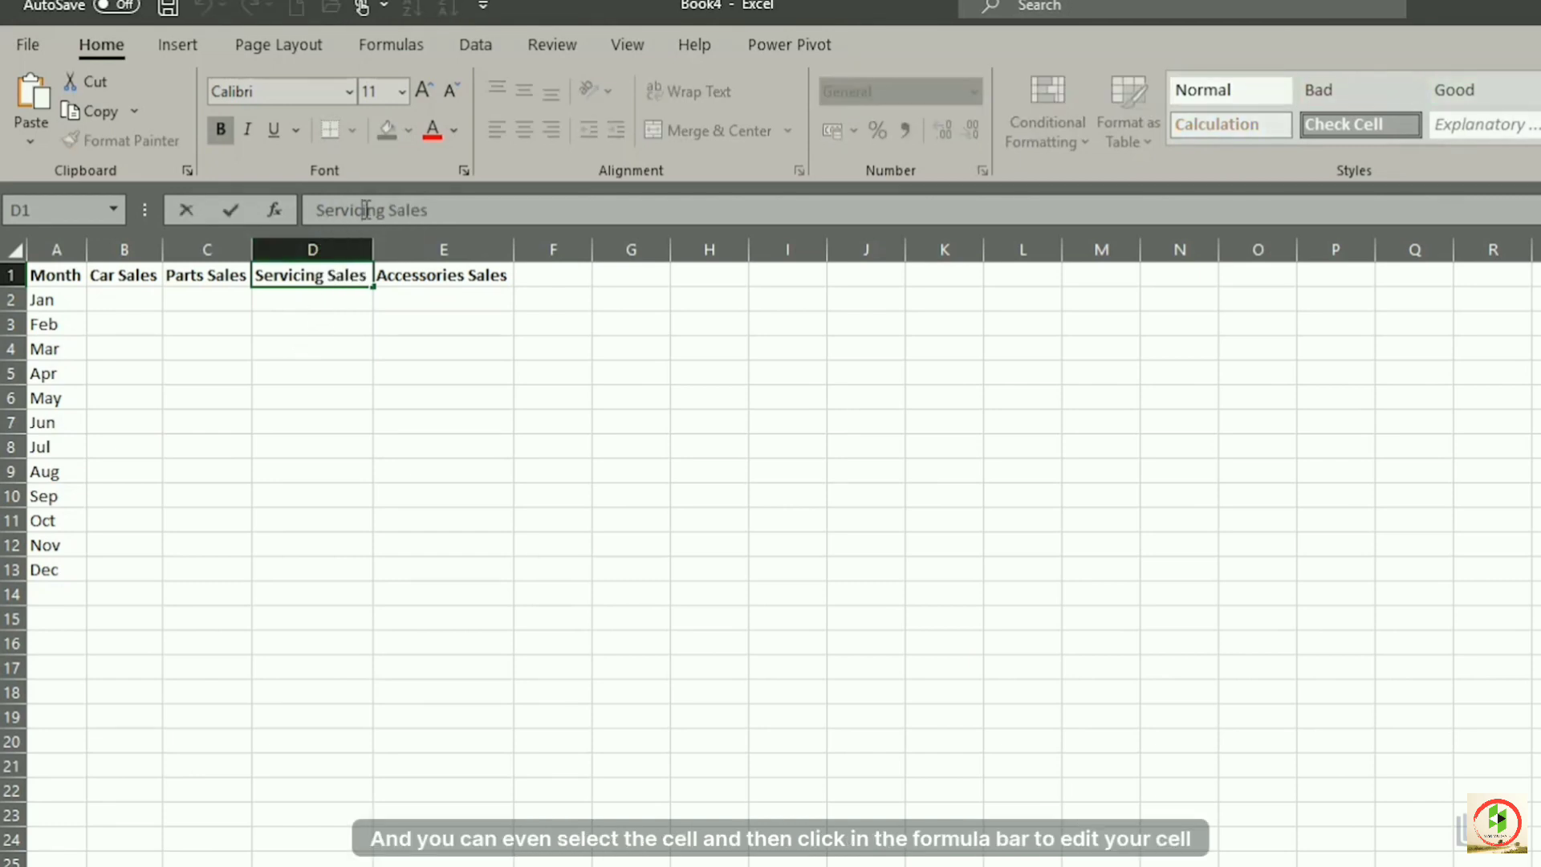
click(447, 209)
key(BackSpace)
key(BackSpace)
key(BackSpace)
key(BackSpace)
key(BackSpace)
key(BackSpace)
key(BackSpace)
text(g)
key(Return)
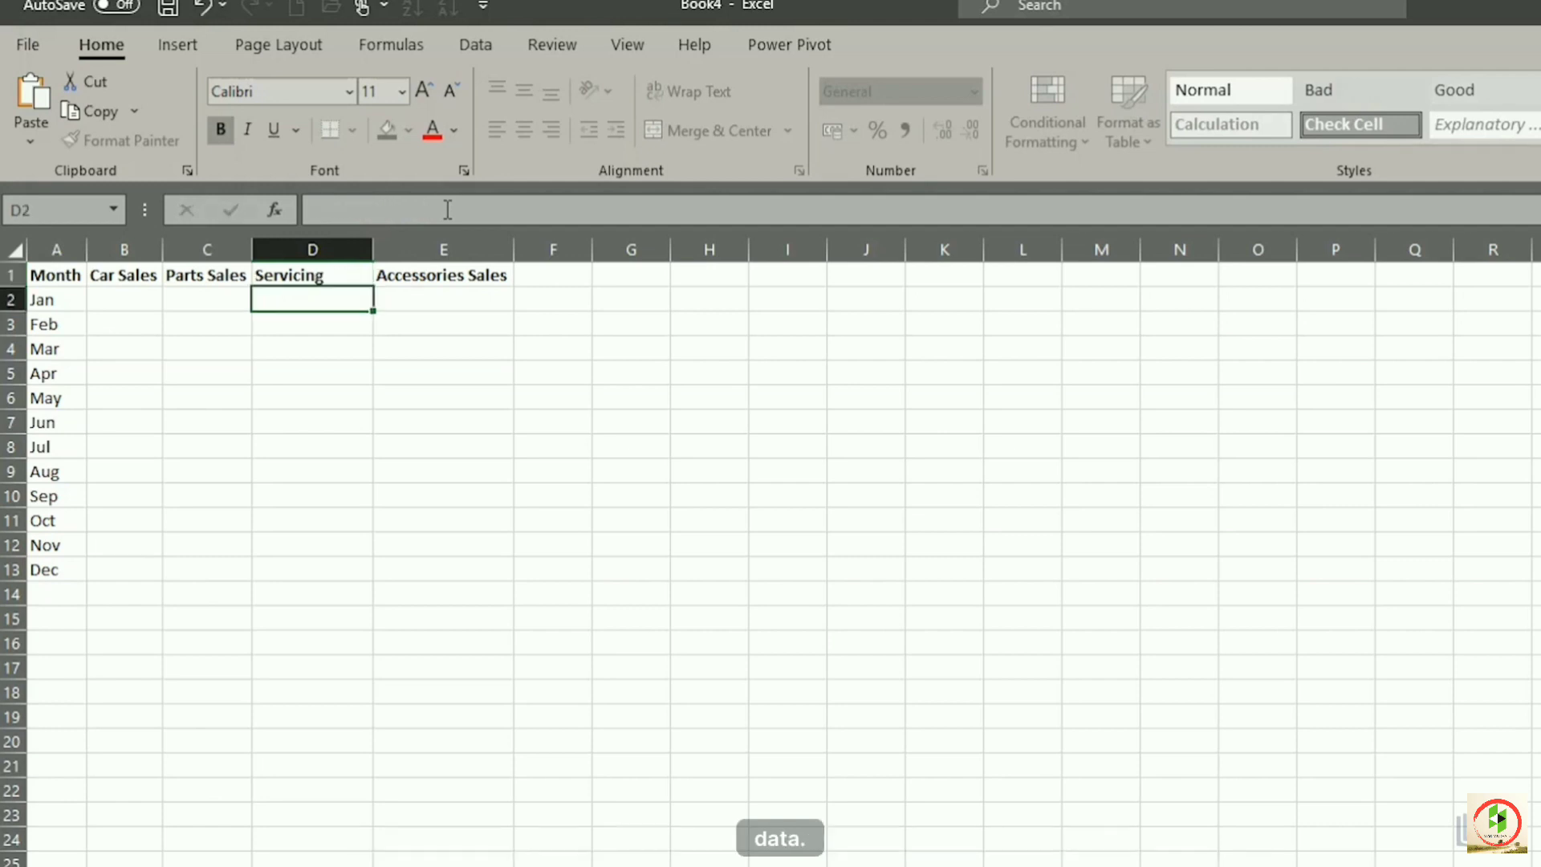
Shorten the Parts Sales heading in cell C1 to Parts.
click(206, 275)
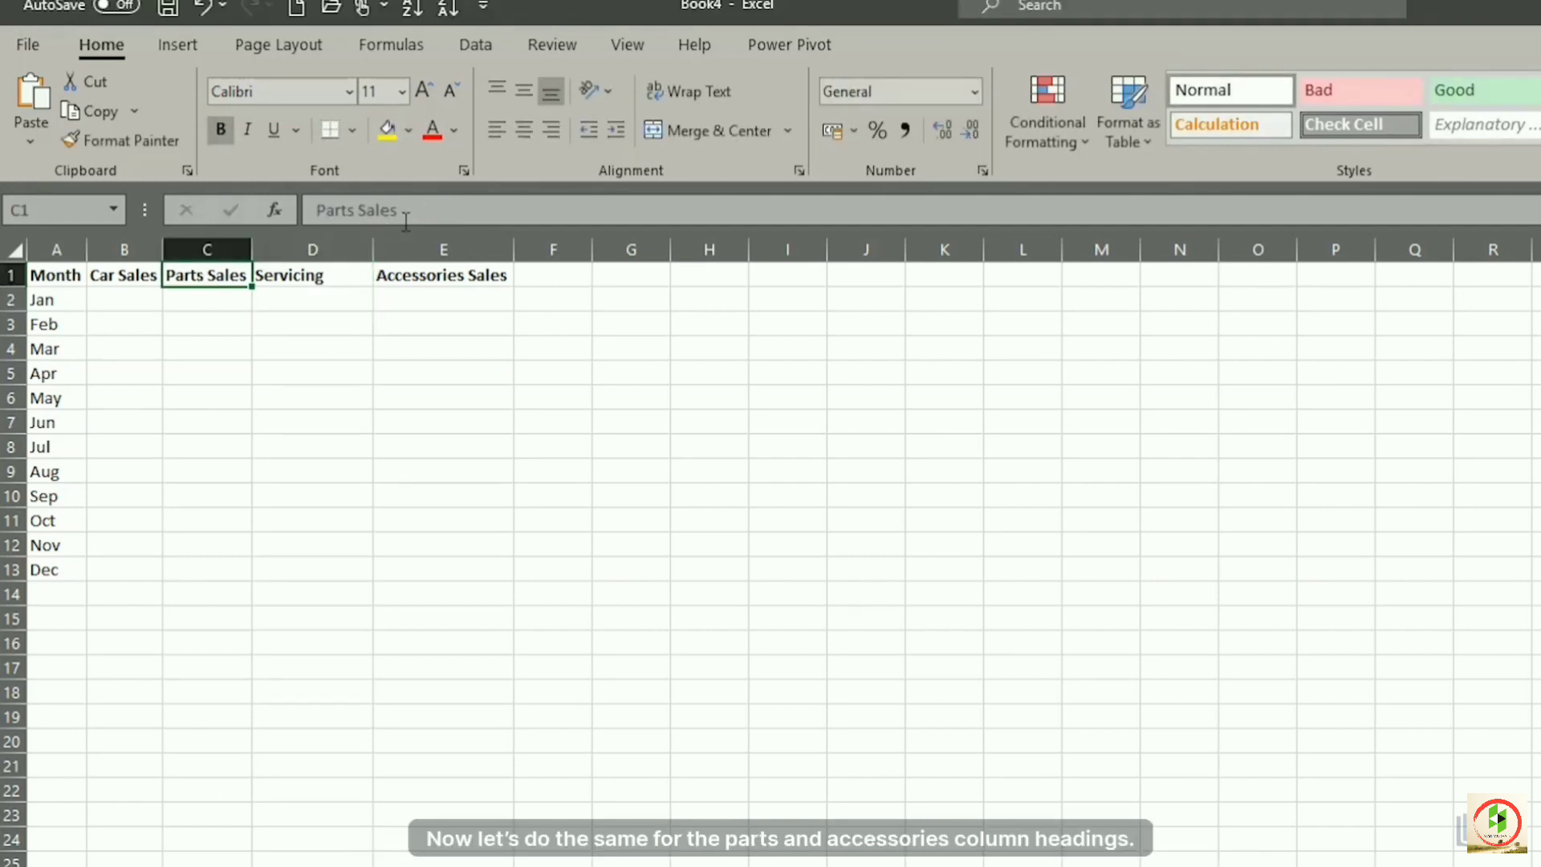
click(406, 212)
key(BackSpace)
key(BackSpace)
key(BackSpace)
key(BackSpace)
key(BackSpace)
key(Return)
Shorten the Accessories Sales heading in cell E1 to Accessories.
click(446, 275)
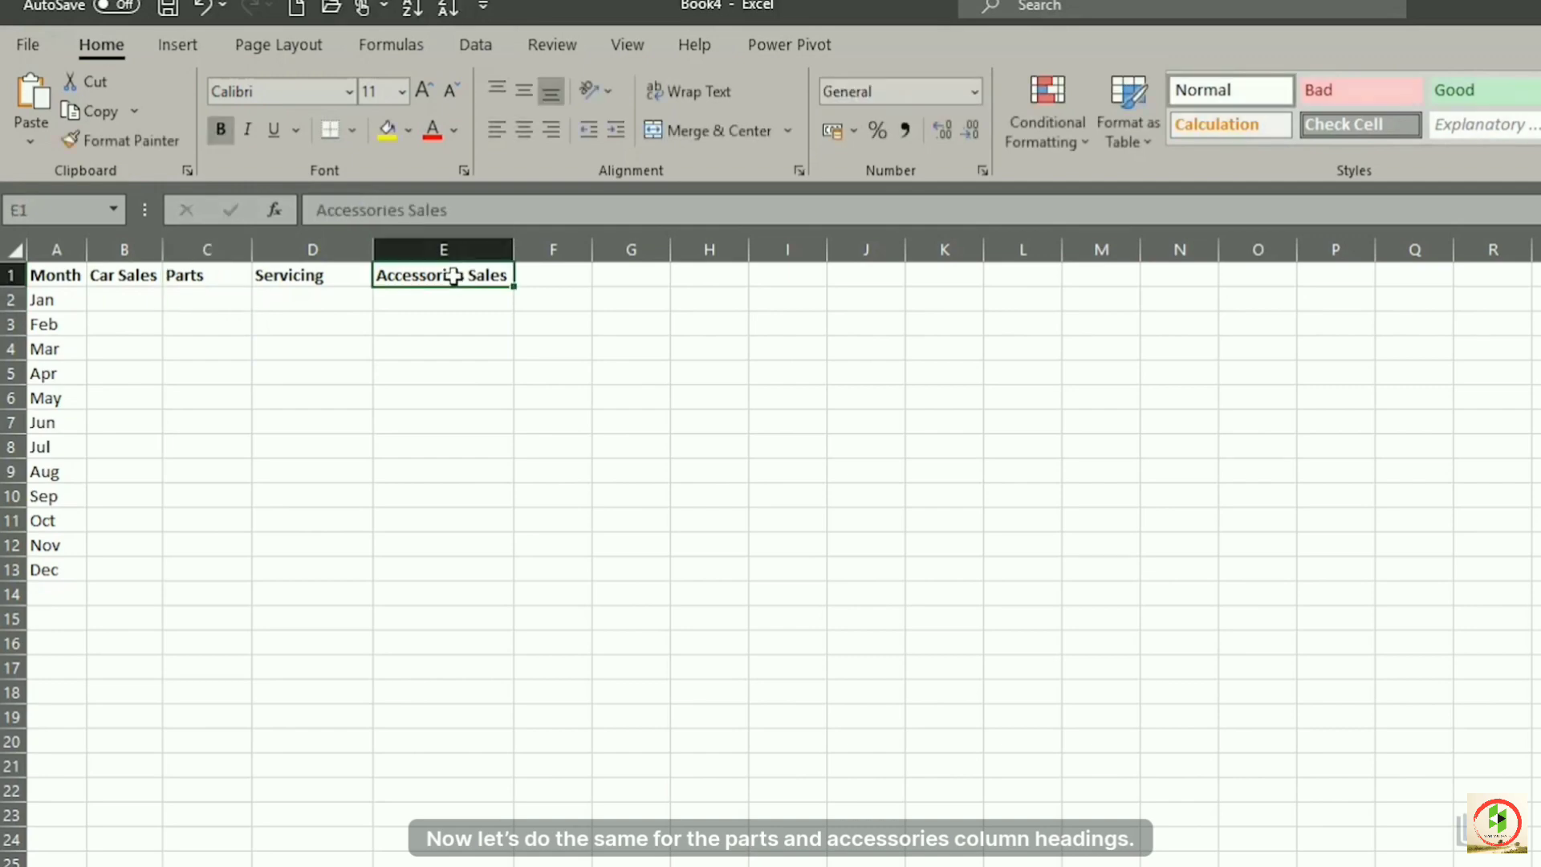
click(463, 218)
key(BackSpace)
key(BackSpace)
key(BackSpace)
key(BackSpace)
key(BackSpace)
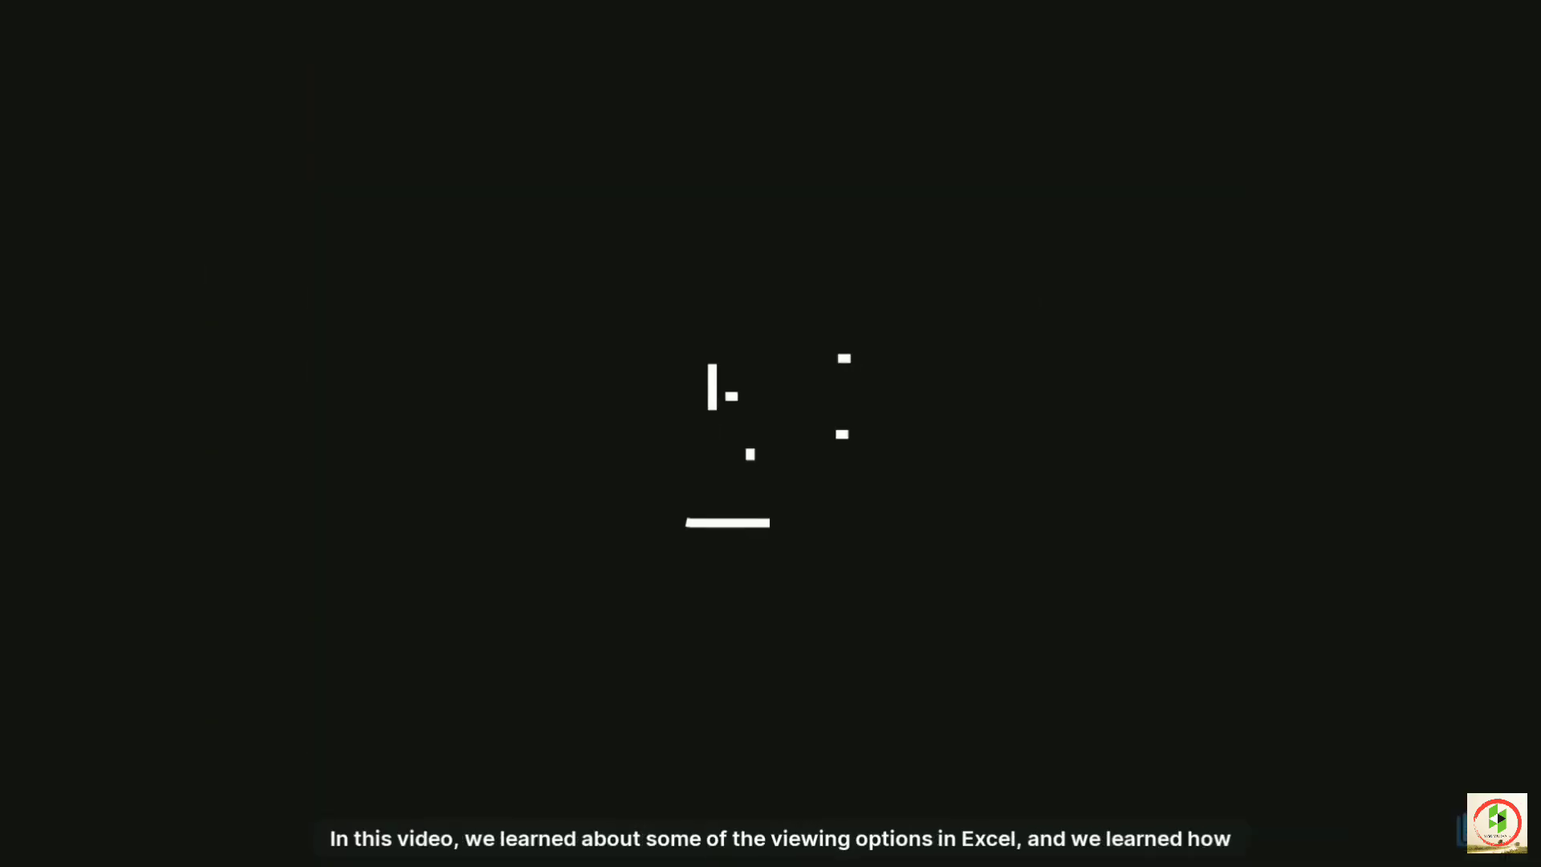